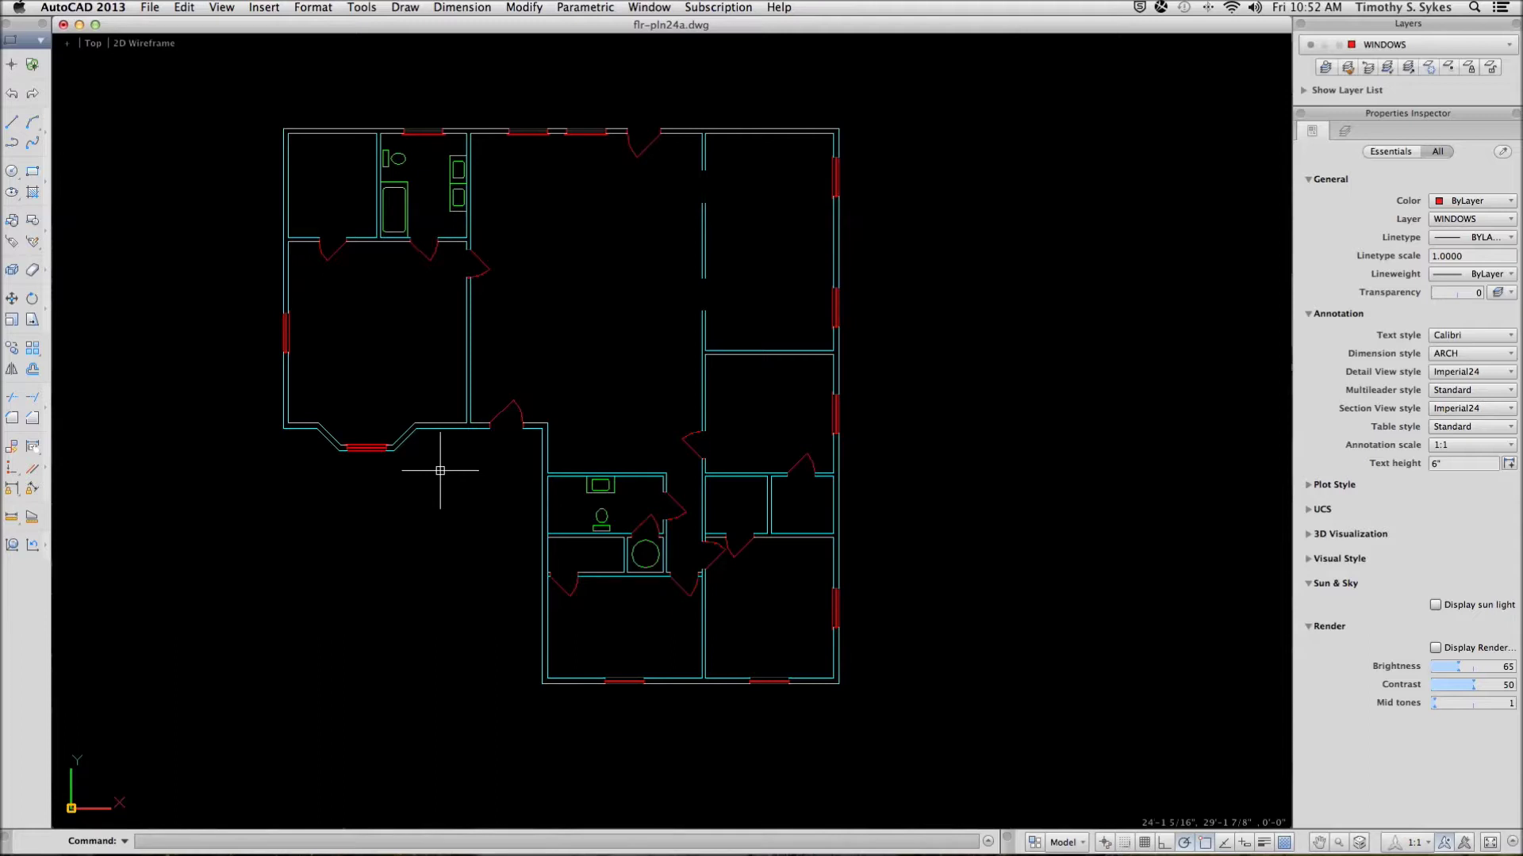
Type 'ports' at the command line so autocomplete offers VPORTS
type("ports")
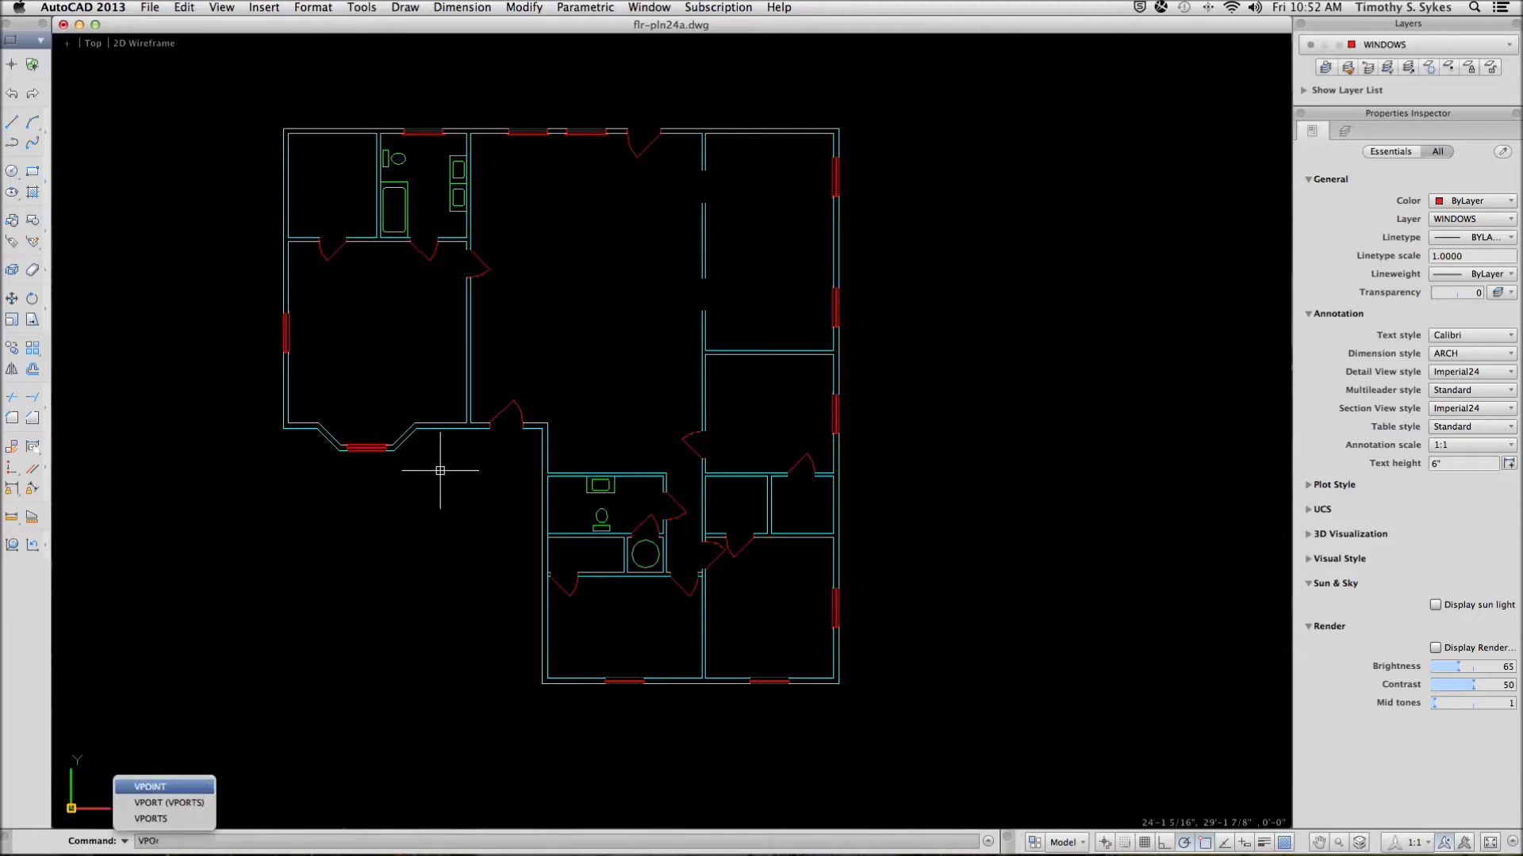
Run VPORTS, preview the standard layouts, and apply the Three: Right configuration
key("Return")
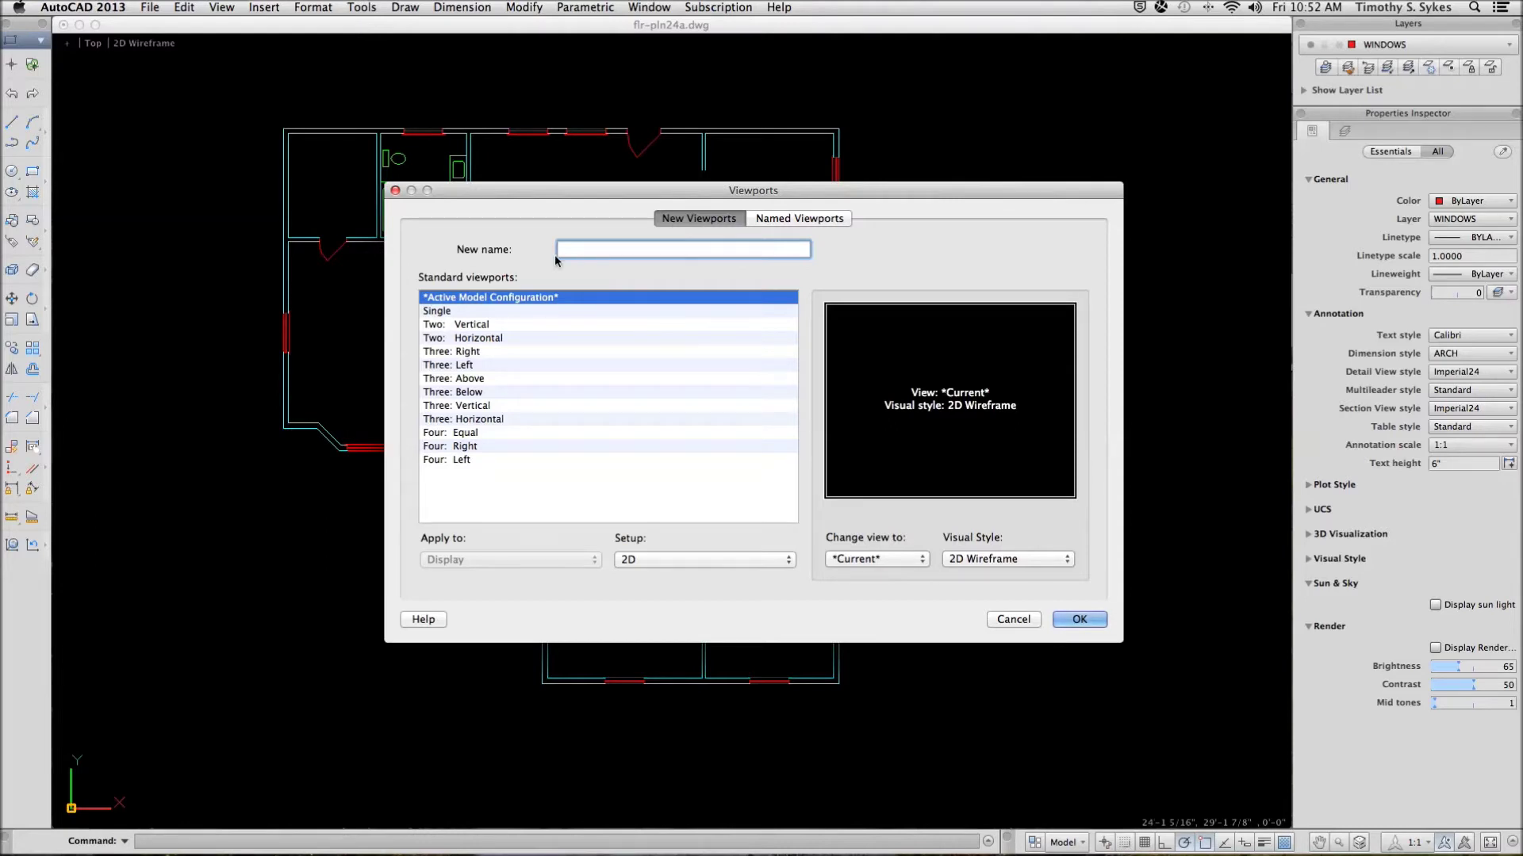
left_click(457, 327)
left_click(467, 339)
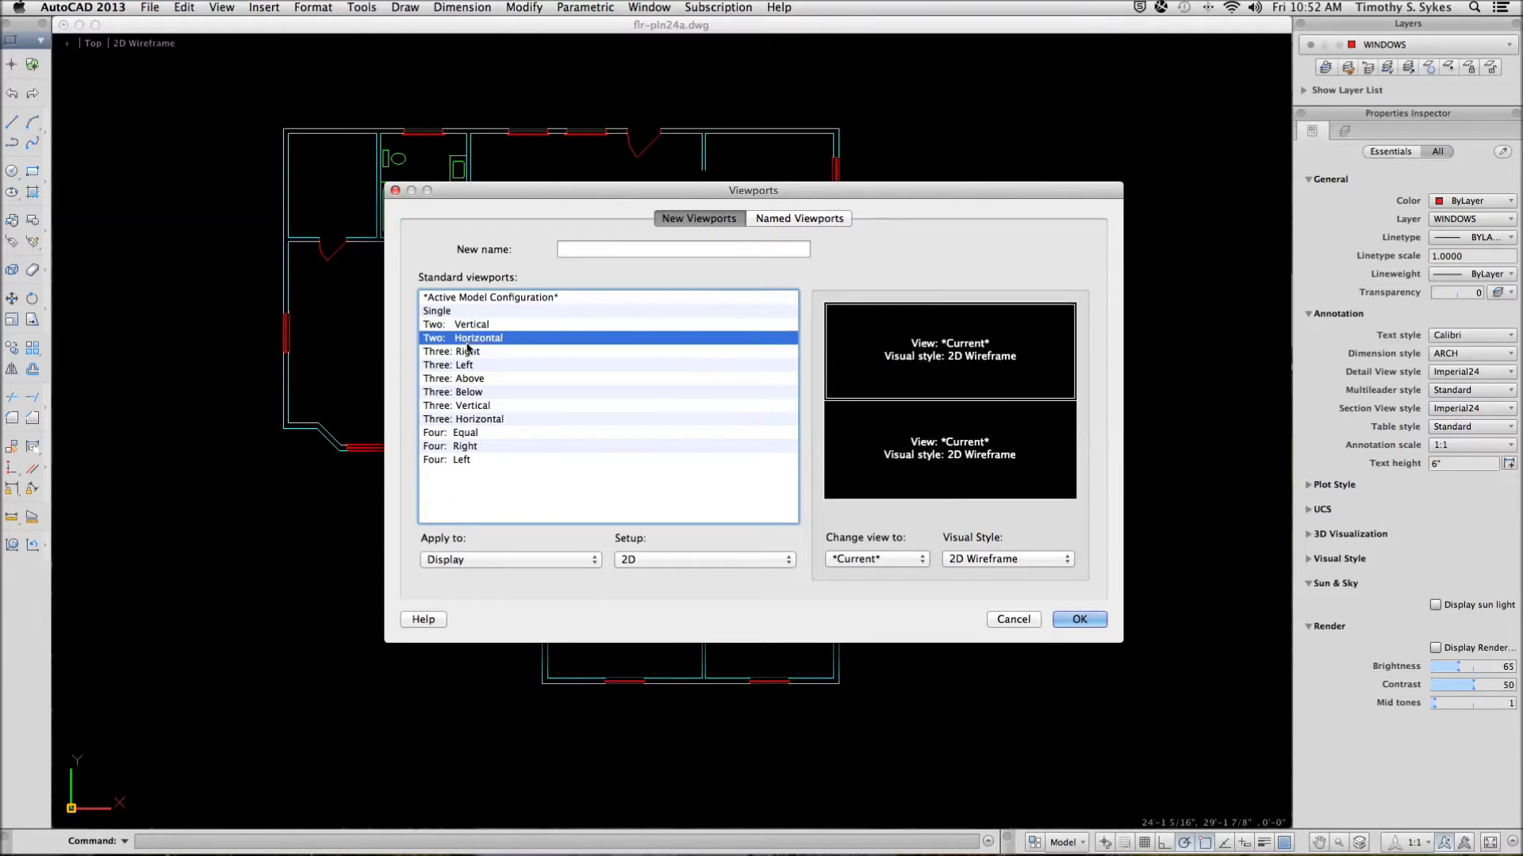
left_click(465, 353)
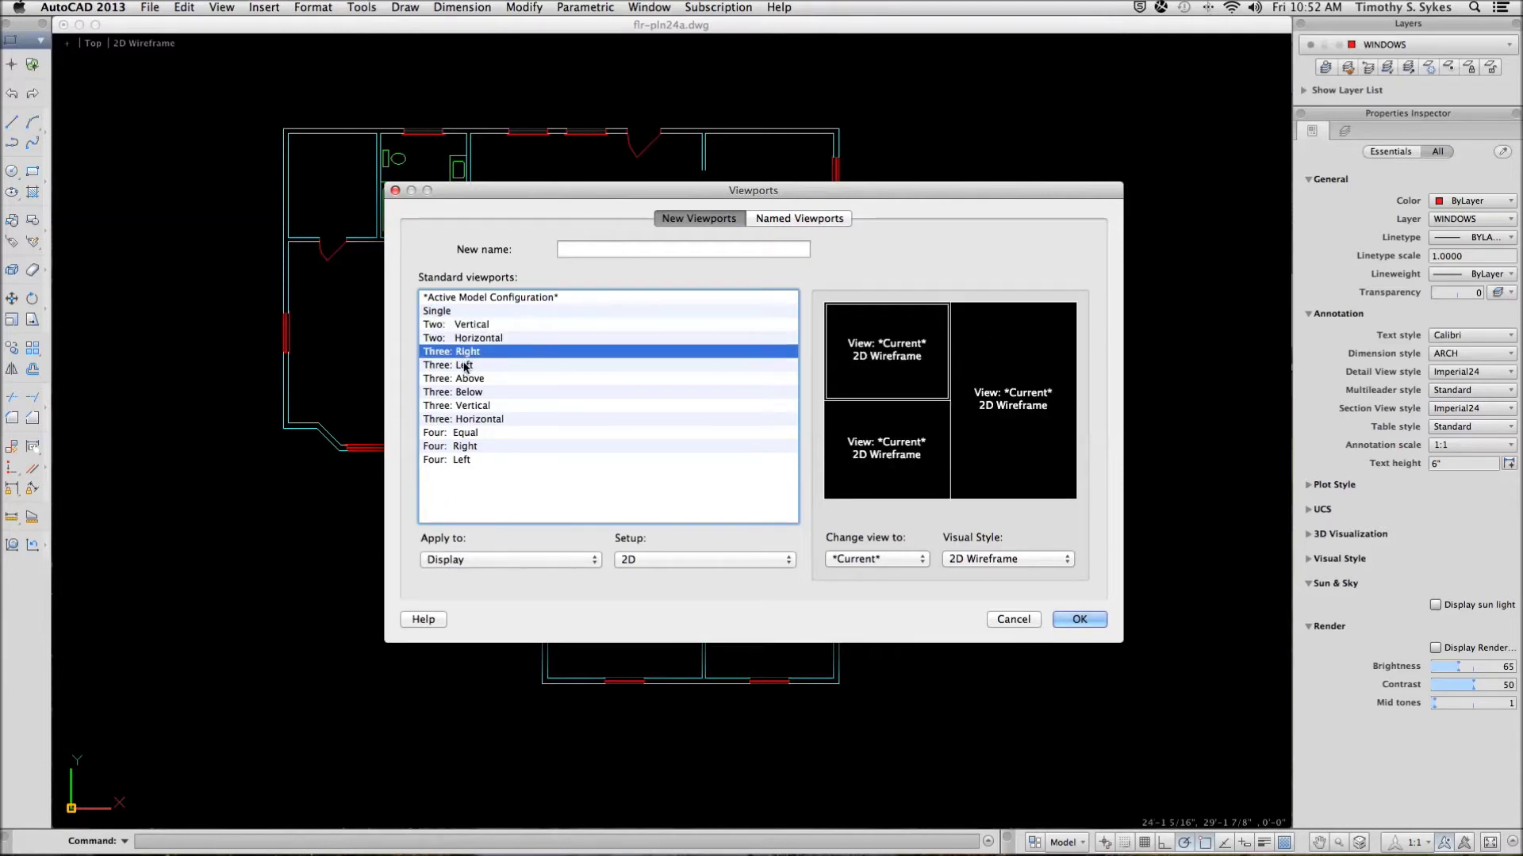
left_click(466, 365)
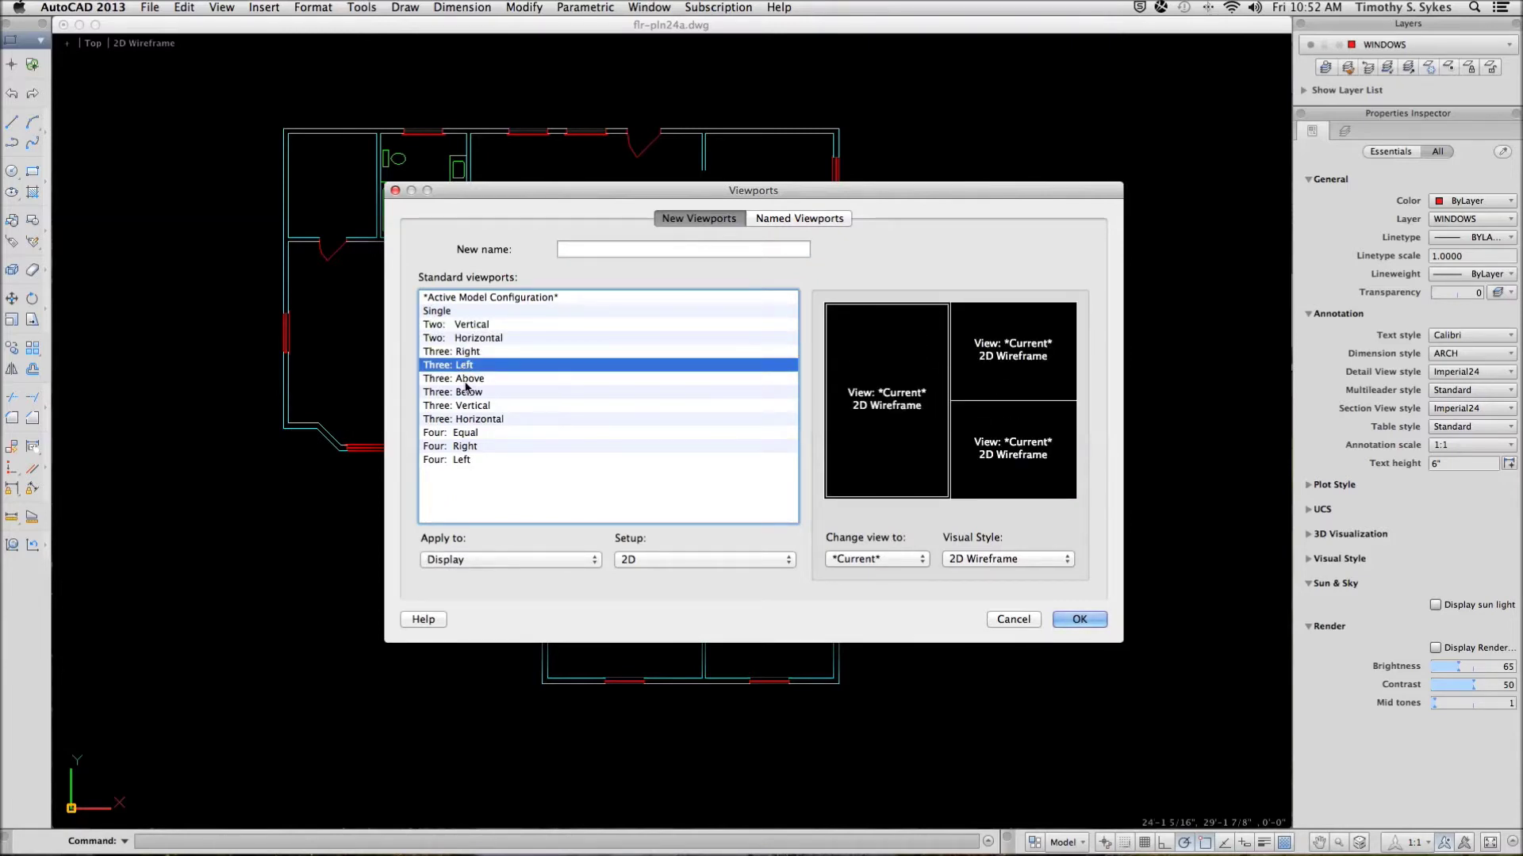
left_click(451, 339)
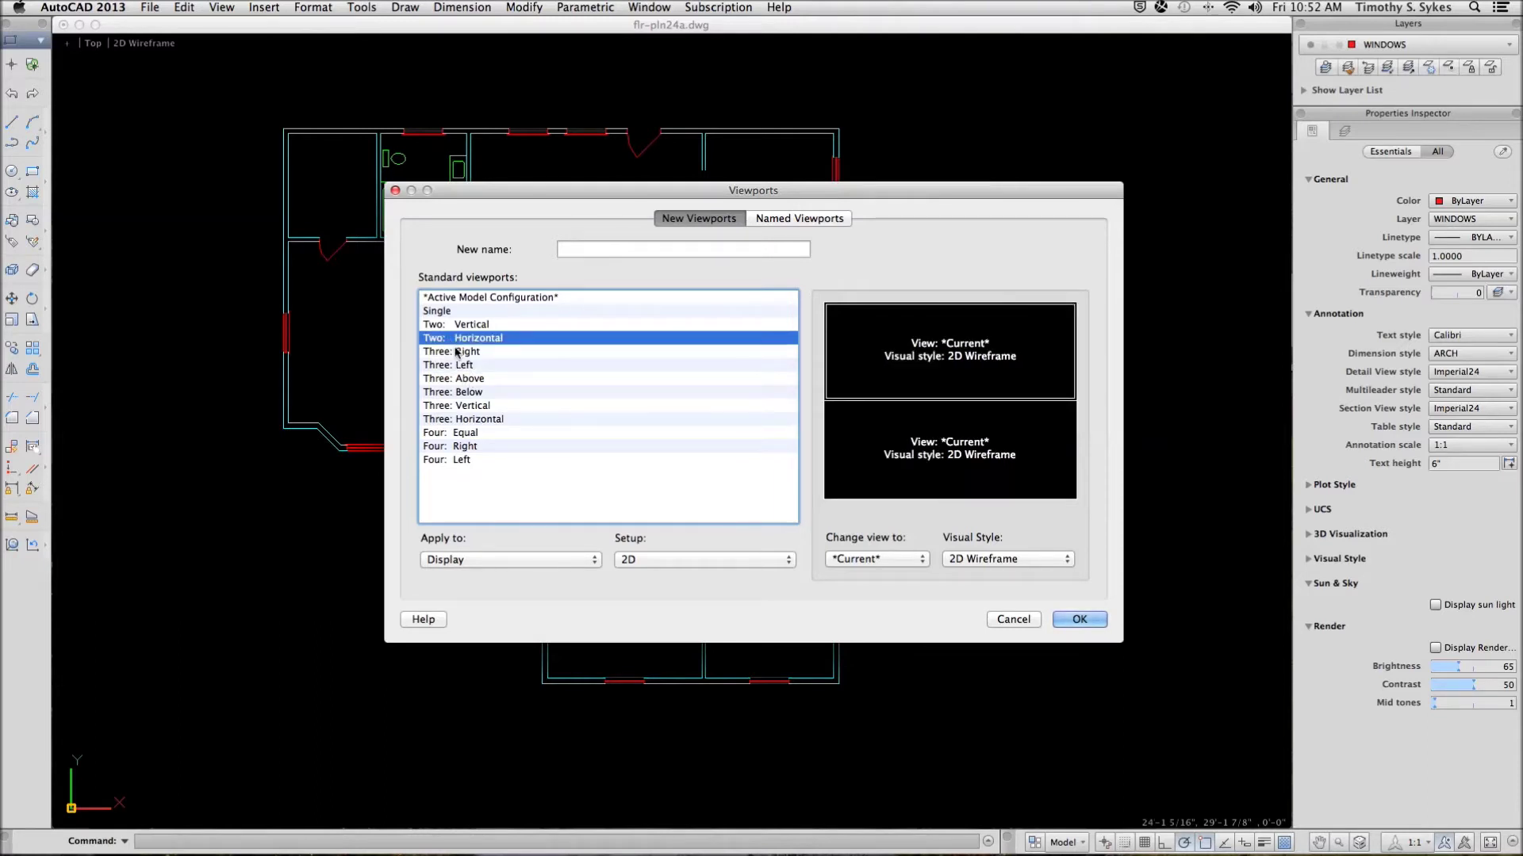
left_click(457, 352)
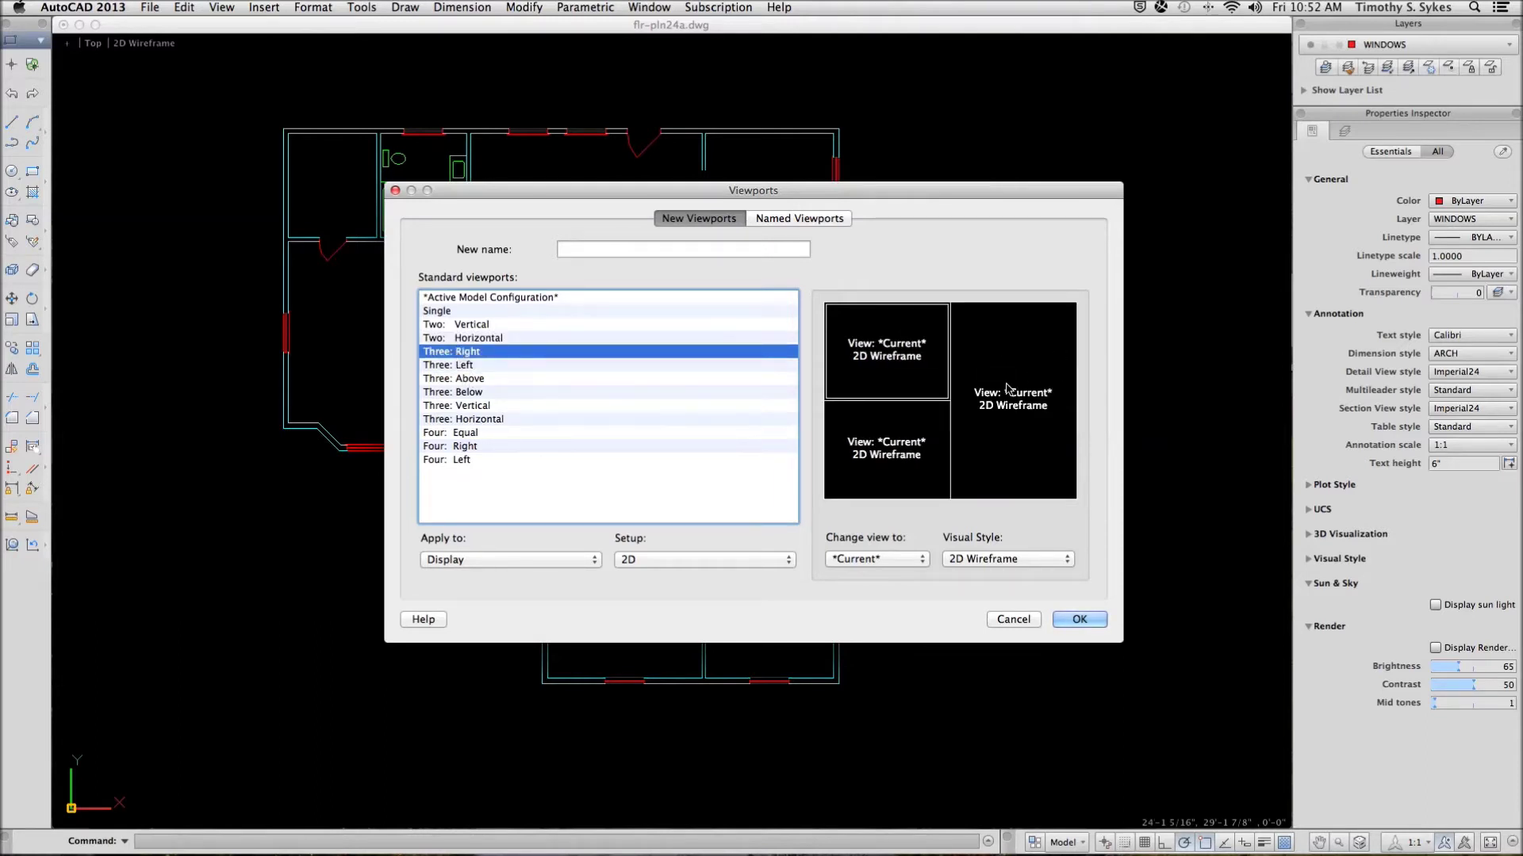
left_click(1079, 619)
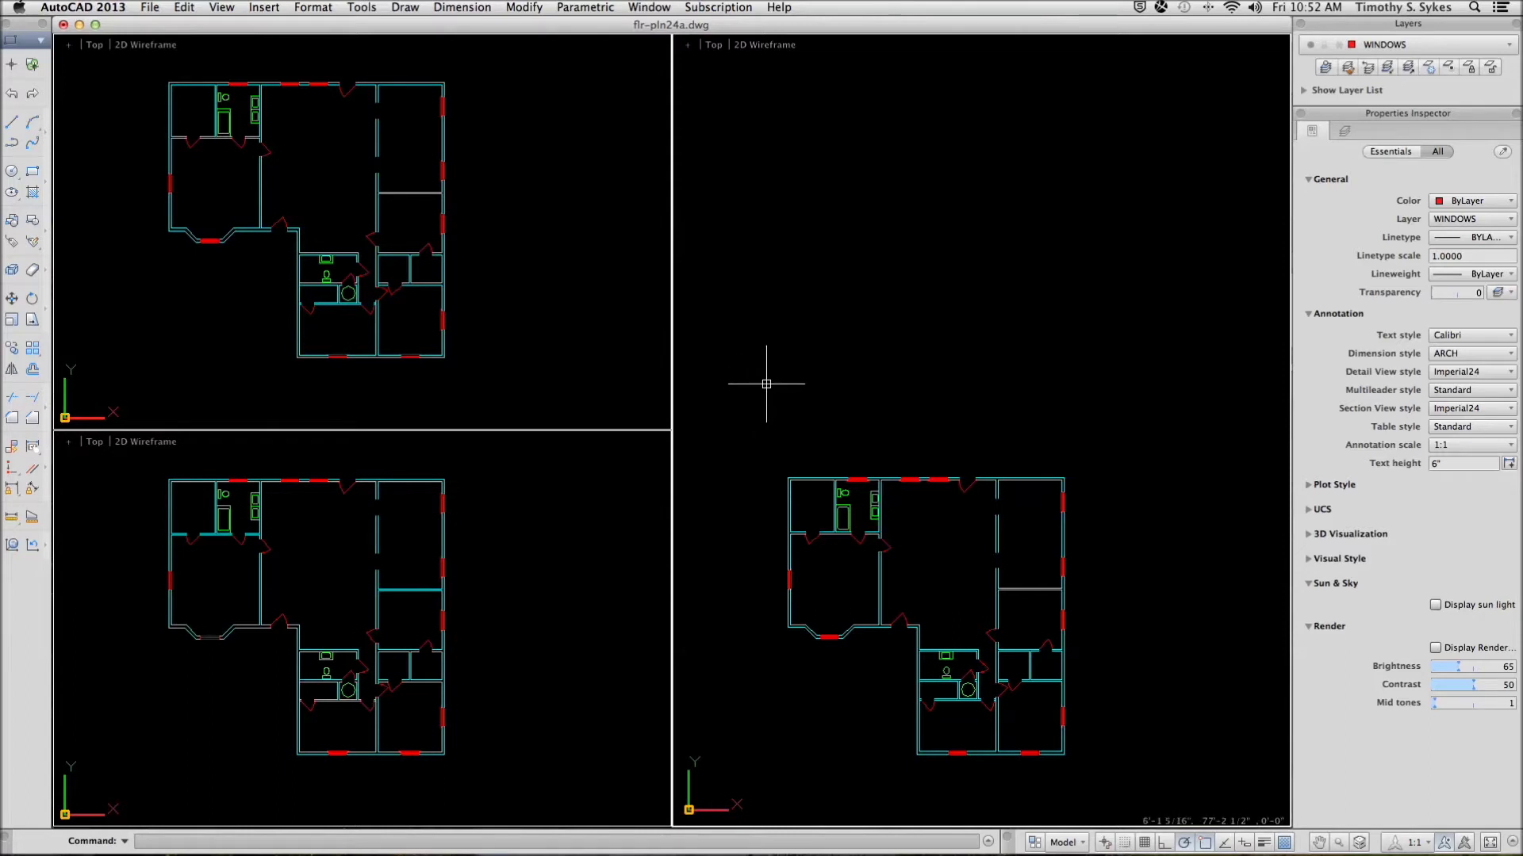
Zoom the right viewport in slightly, then activate the upper-left, lower-left and right viewports in turn
scroll(590, 343, "up", 2)
left_click(579, 334)
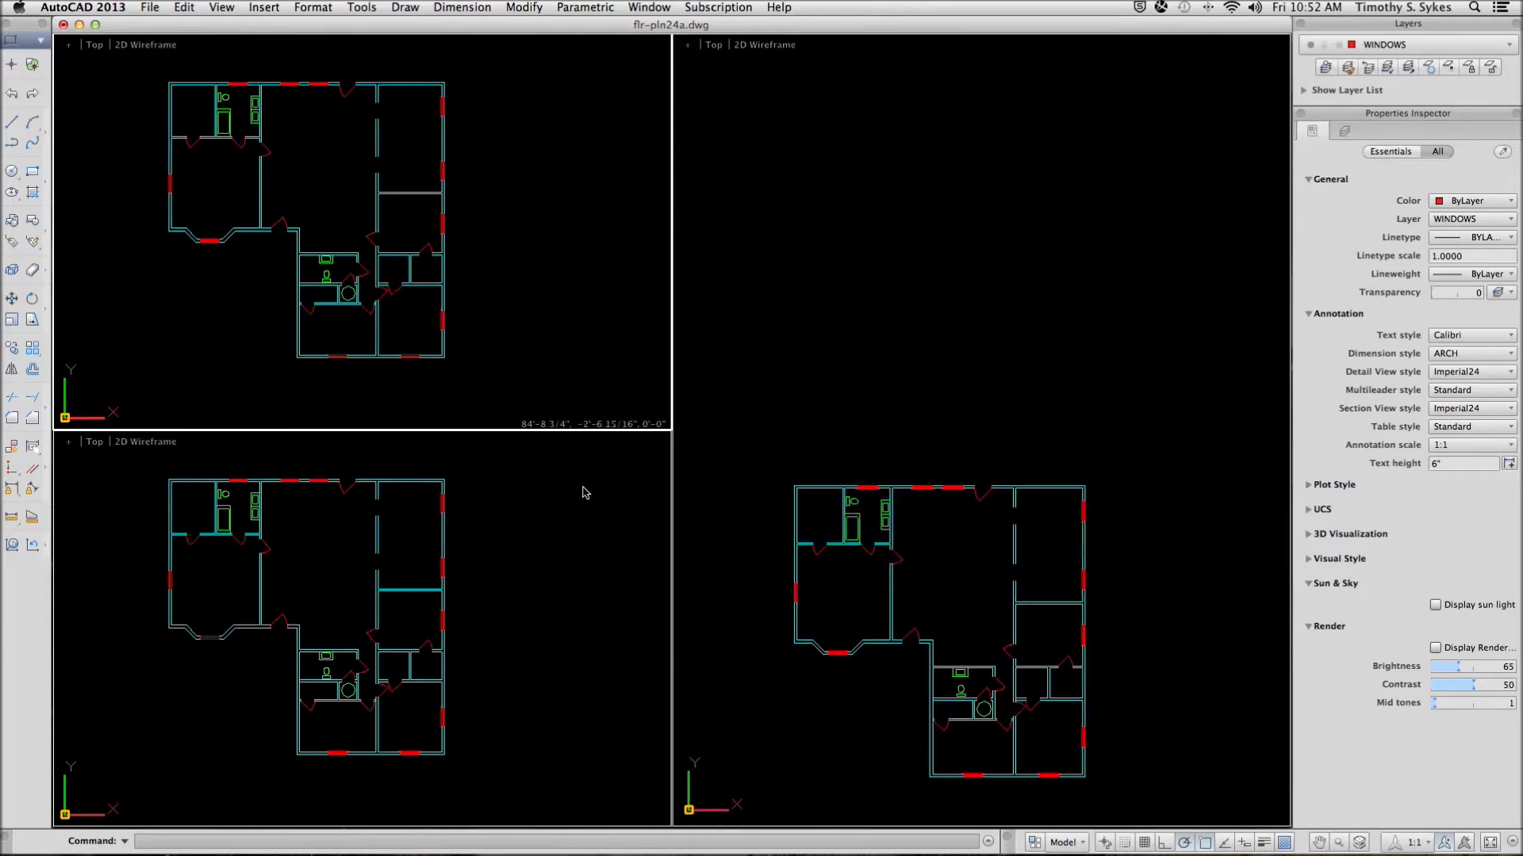
left_click(577, 523)
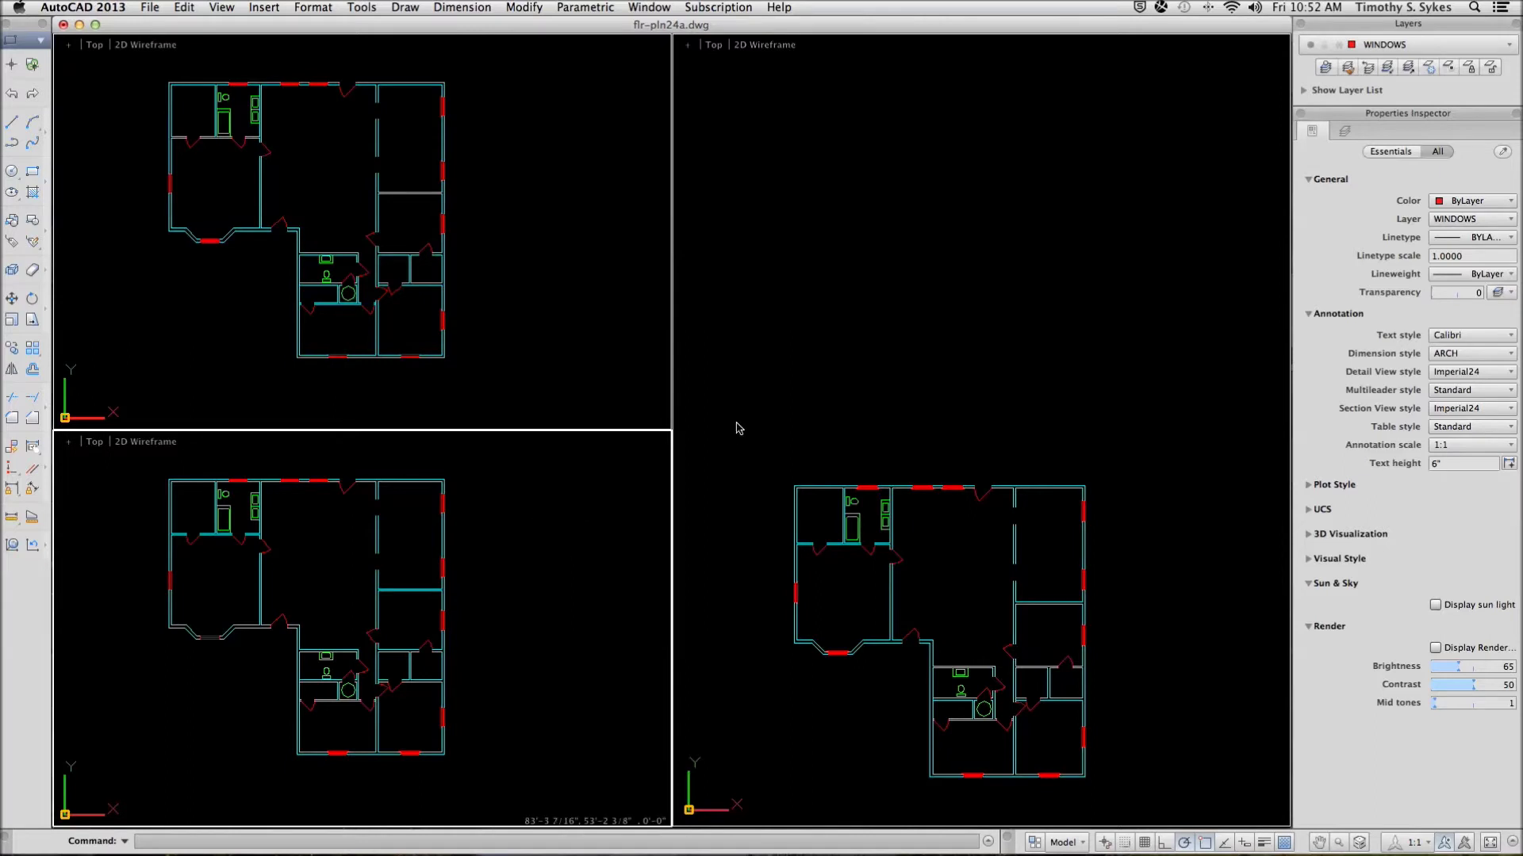
left_click(752, 388)
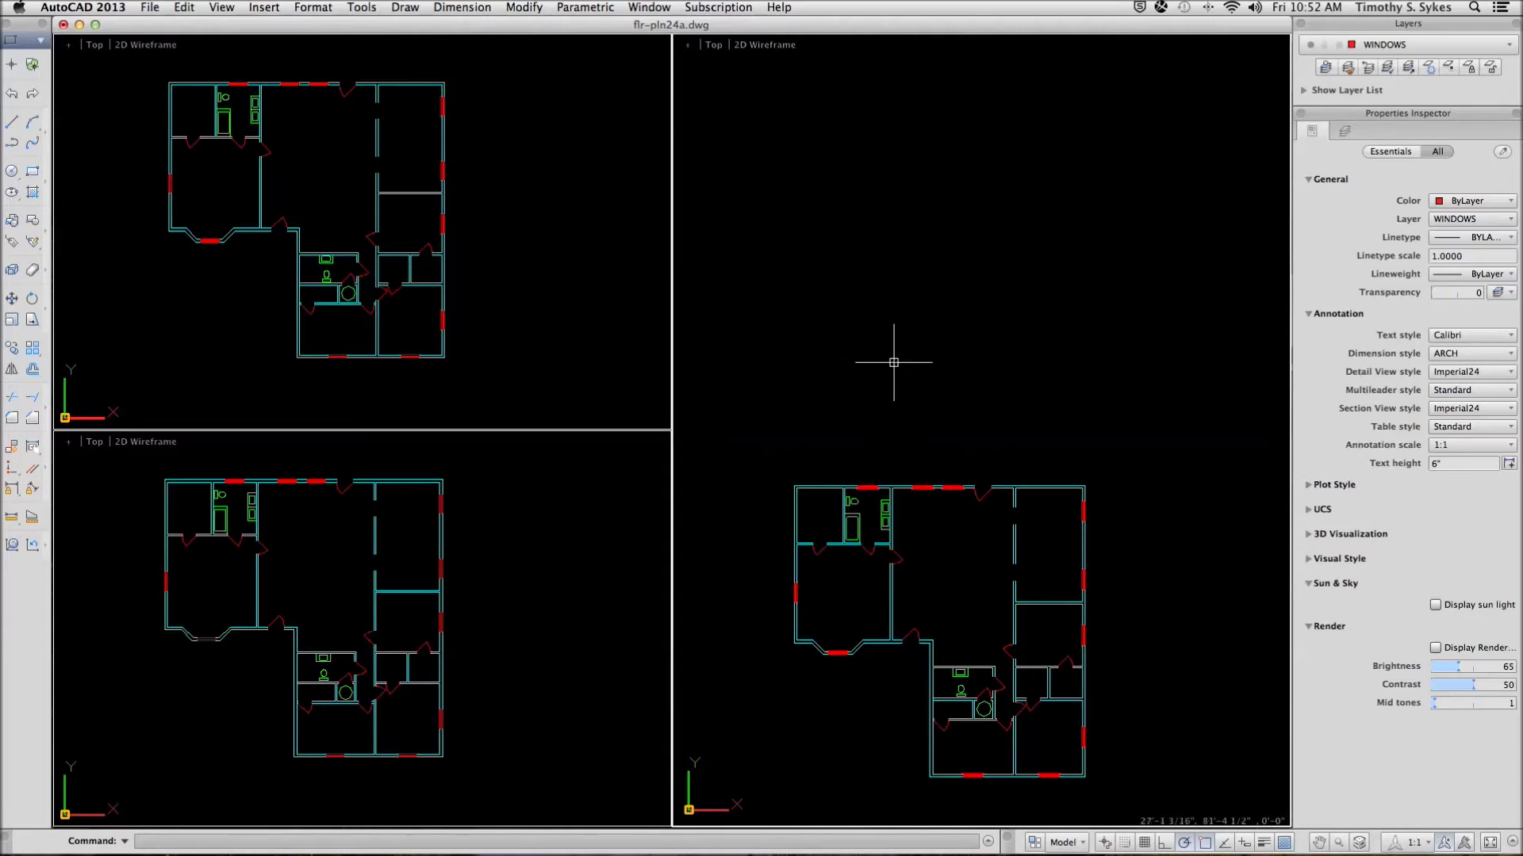
key("Return")
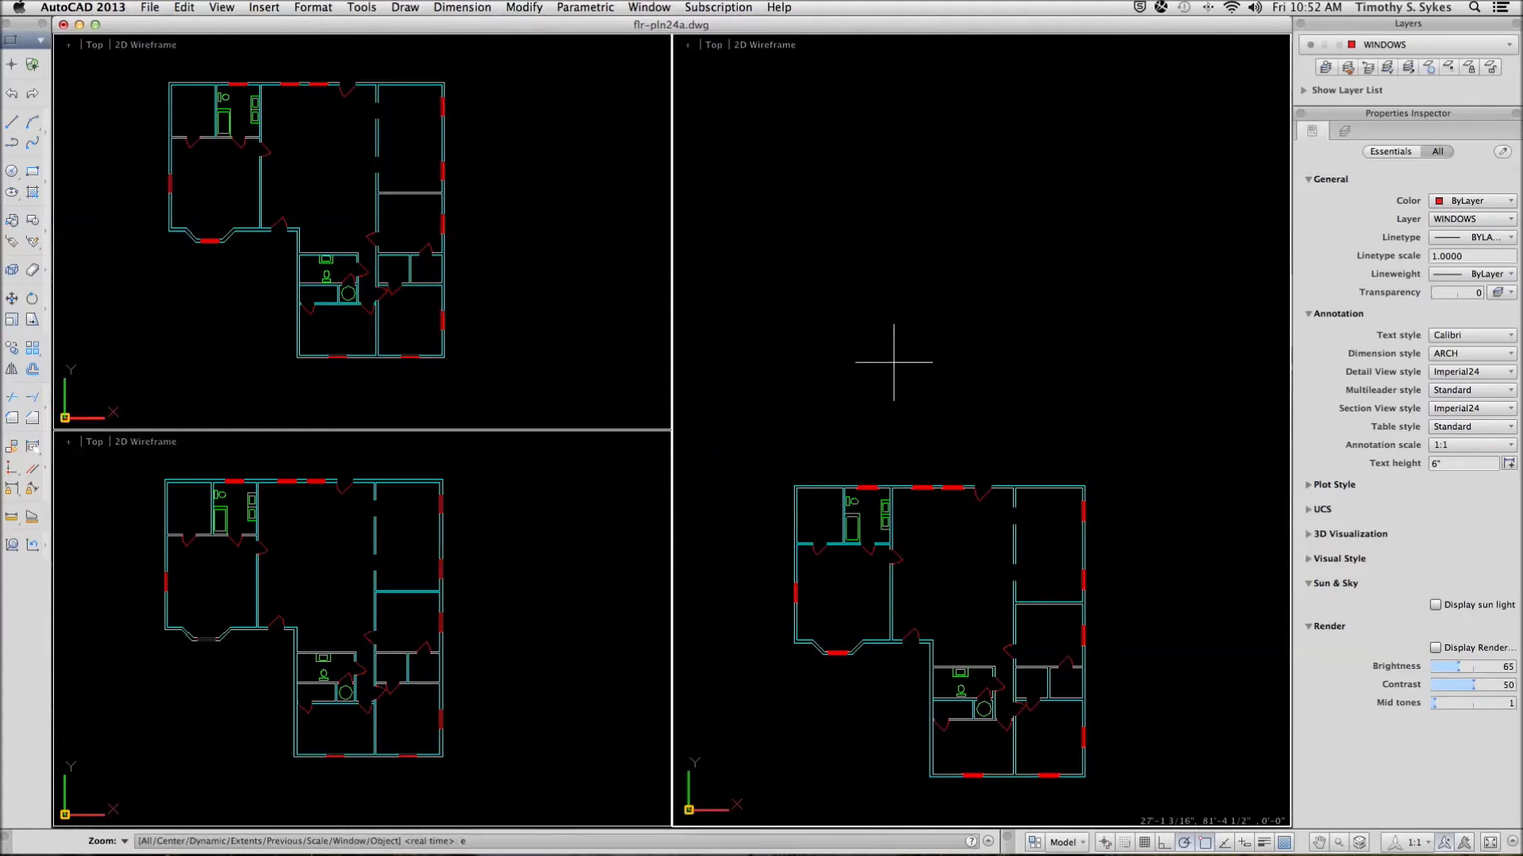
Apply Zoom Extents so the whole floor plan fills the right viewport
key("Return")
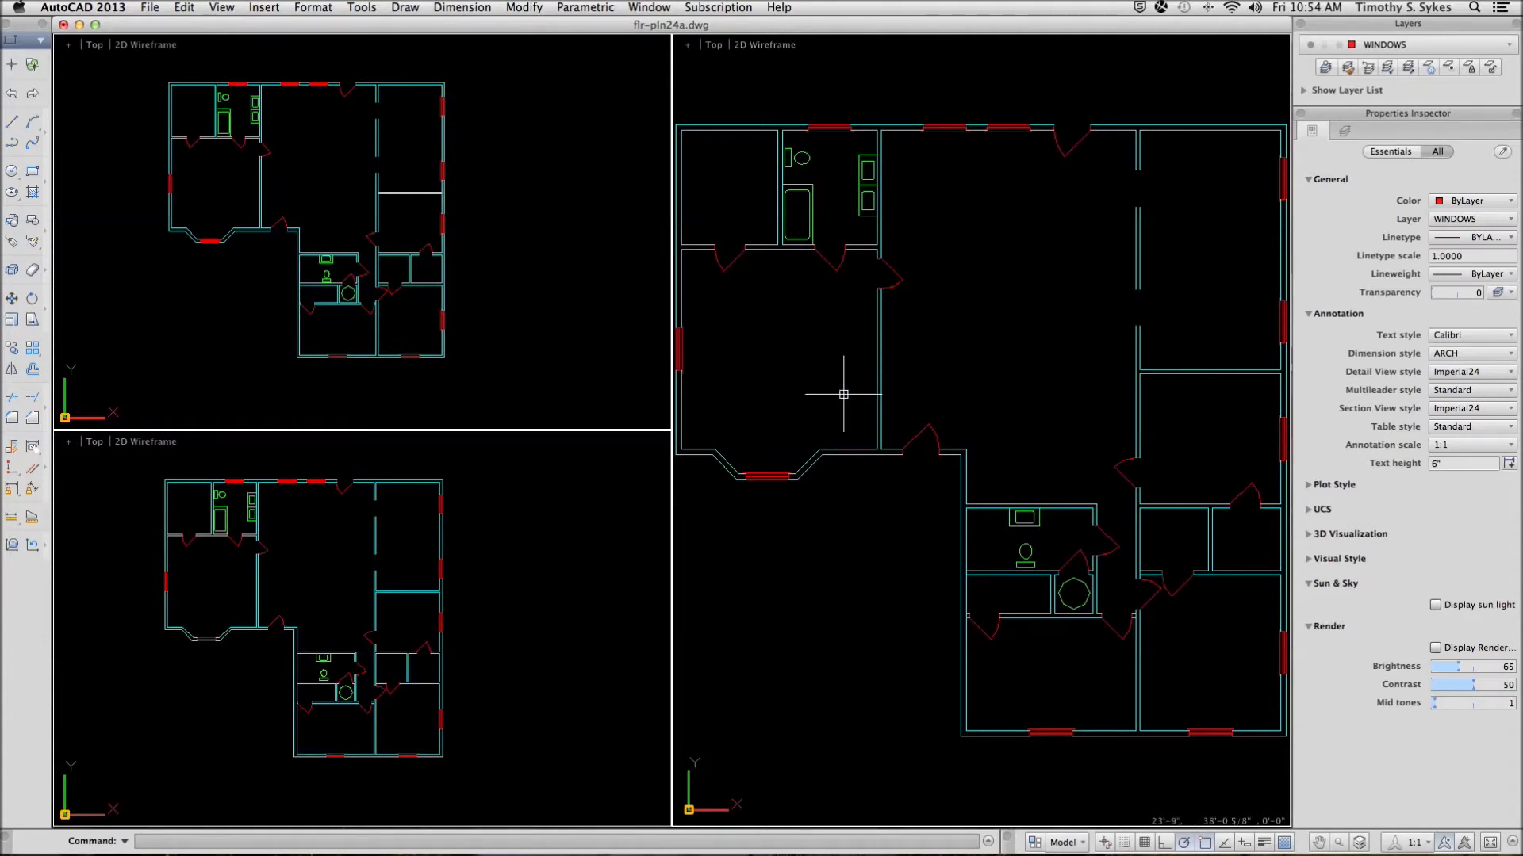
left_click(368, 331)
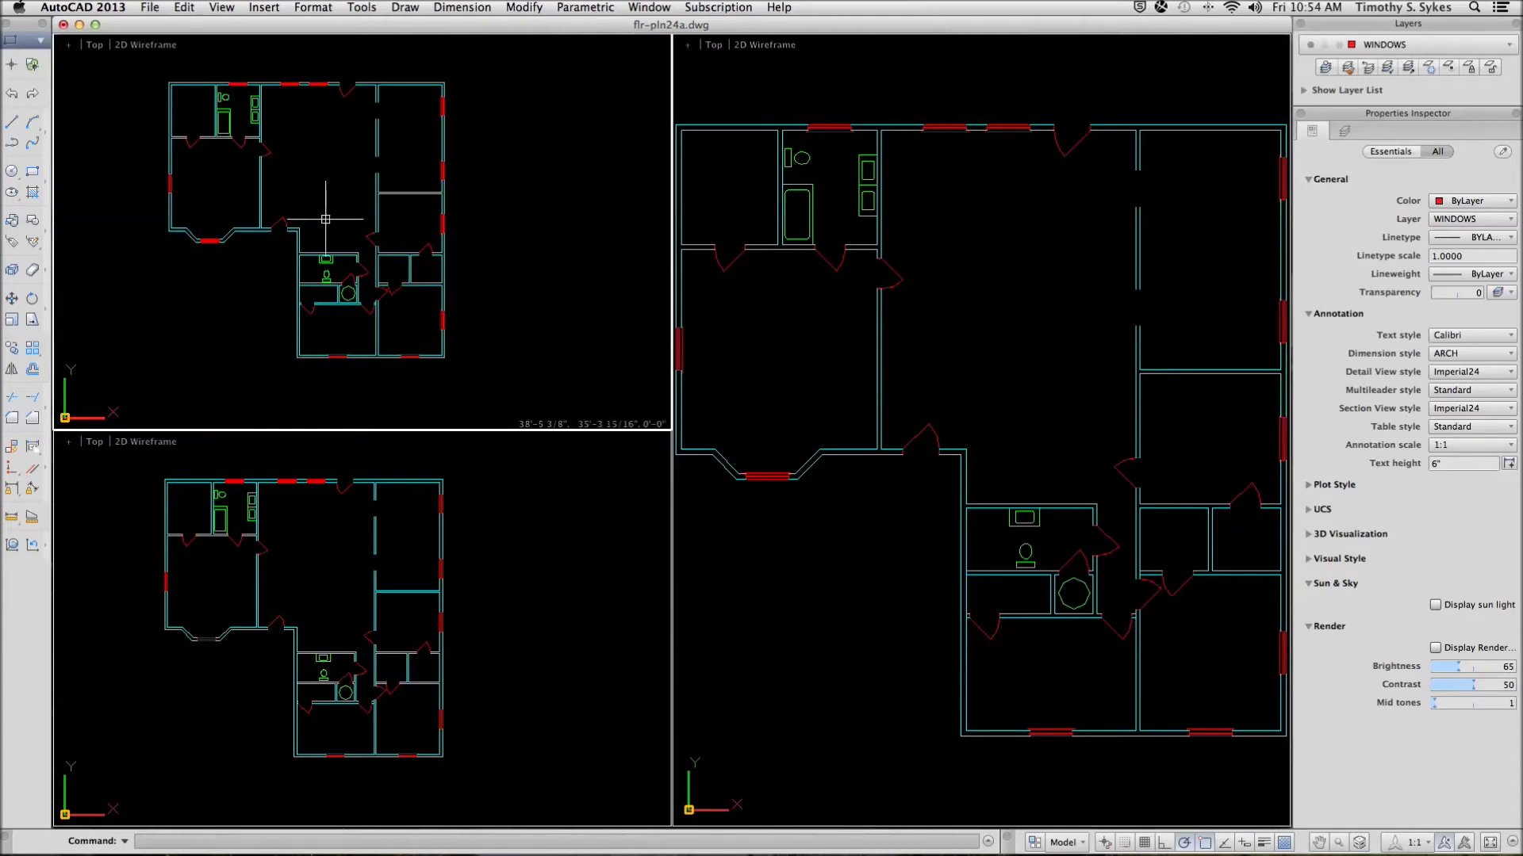
Pan the top-left viewport and Zoom Window onto the upper bathroom
middle_click_drag(382, 254, 480, 305)
type("z")
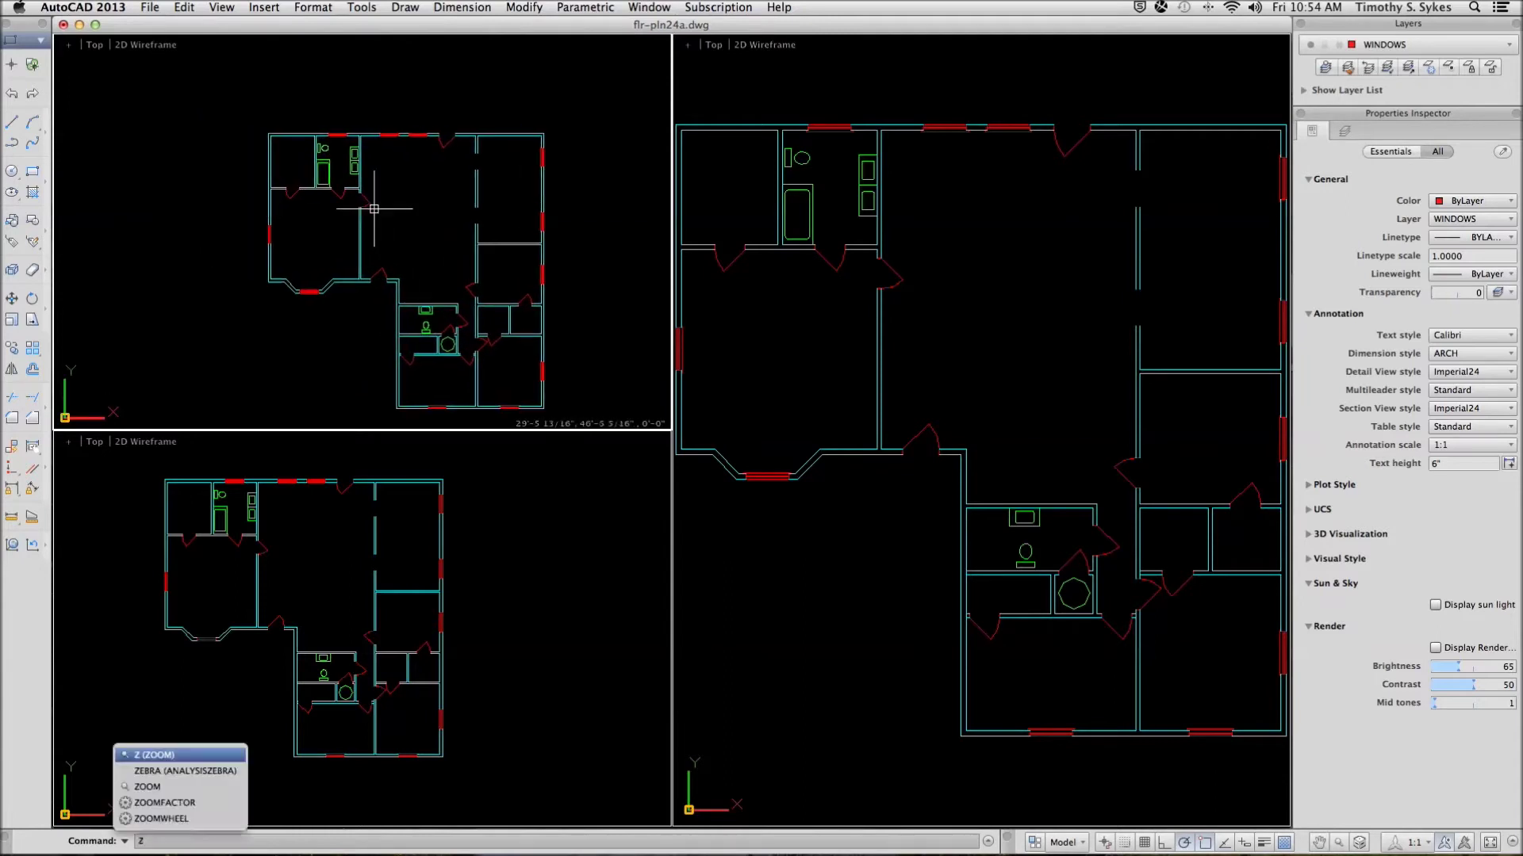
key("Return")
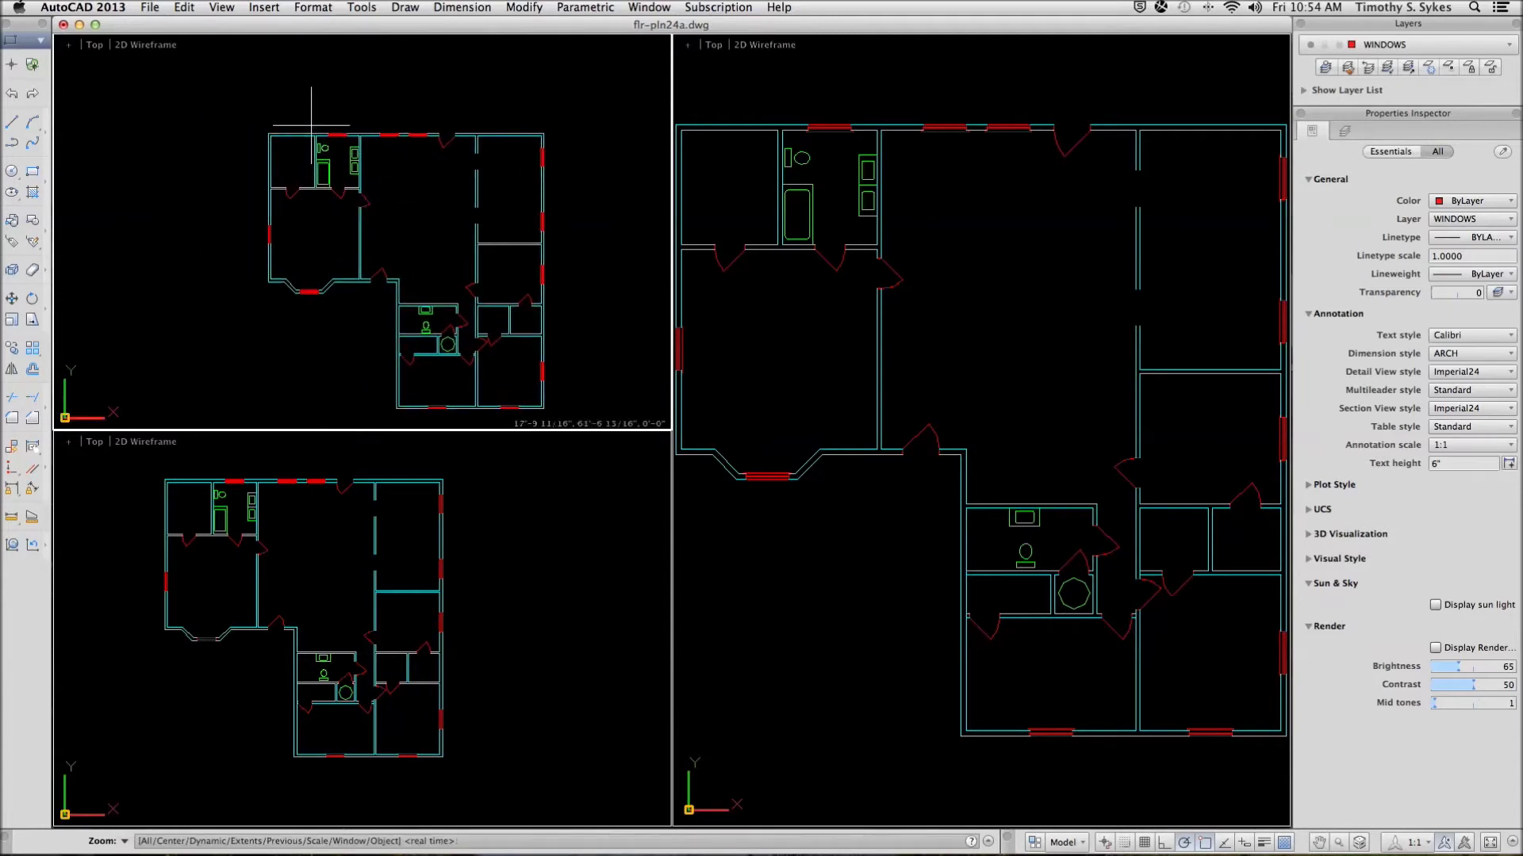
left_click(310, 125)
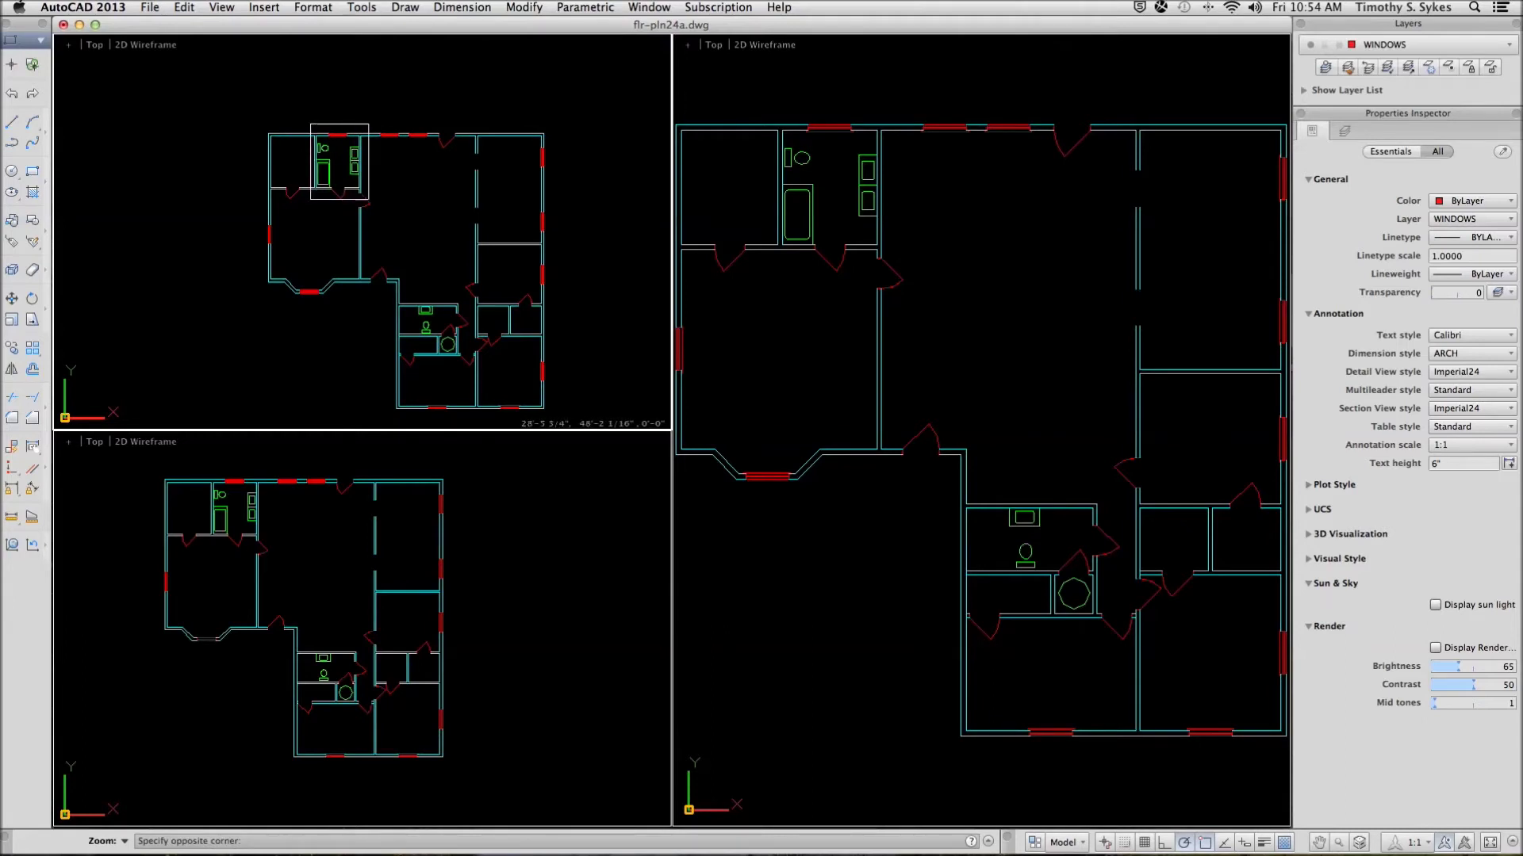
left_click(368, 199)
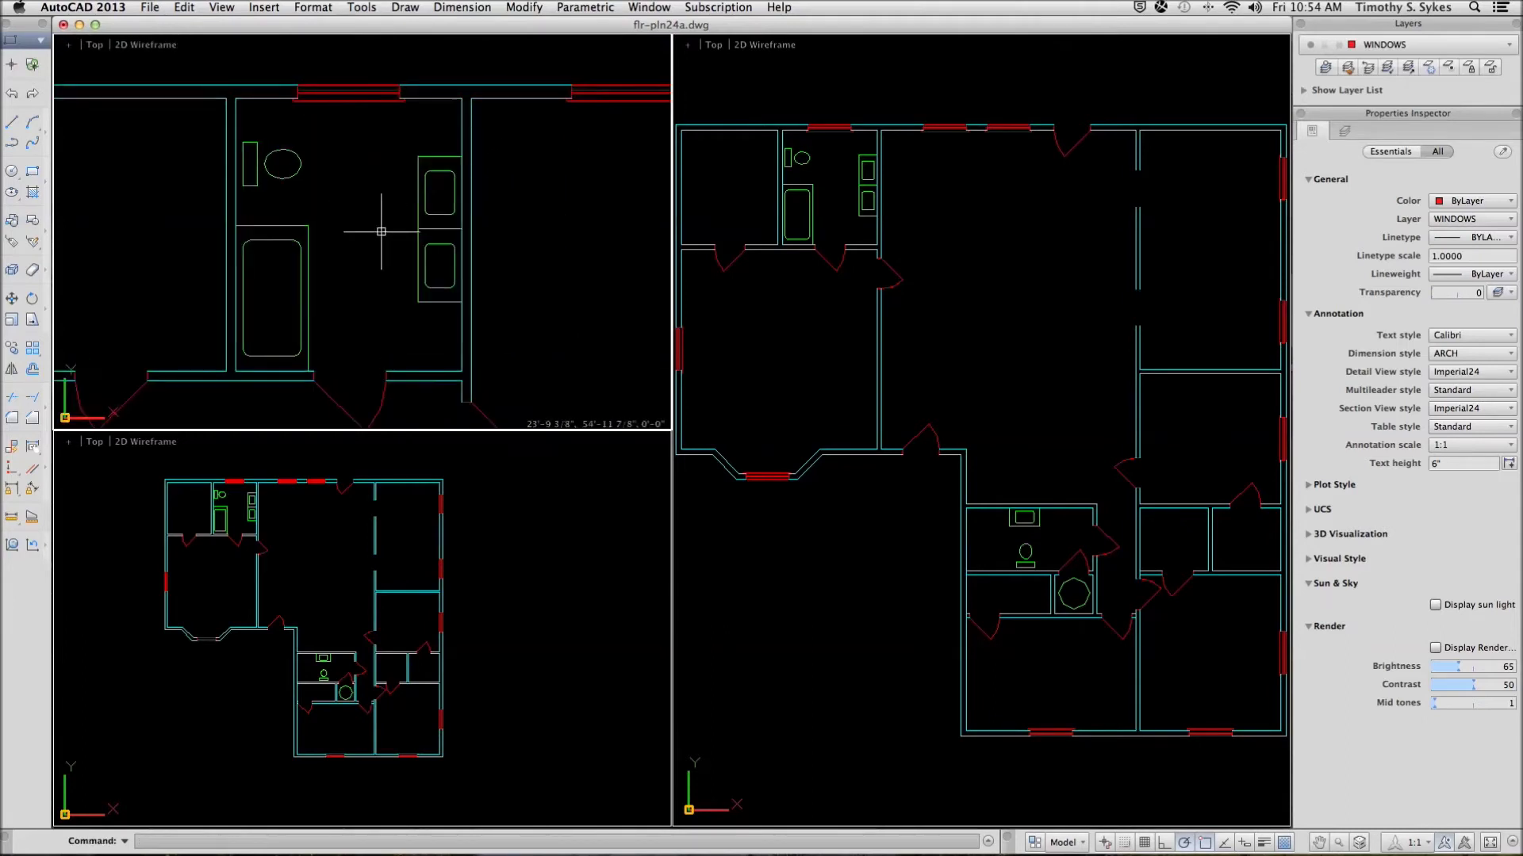
Activate the bottom-left viewport and Zoom Window onto the lower bathroom
left_click(469, 541)
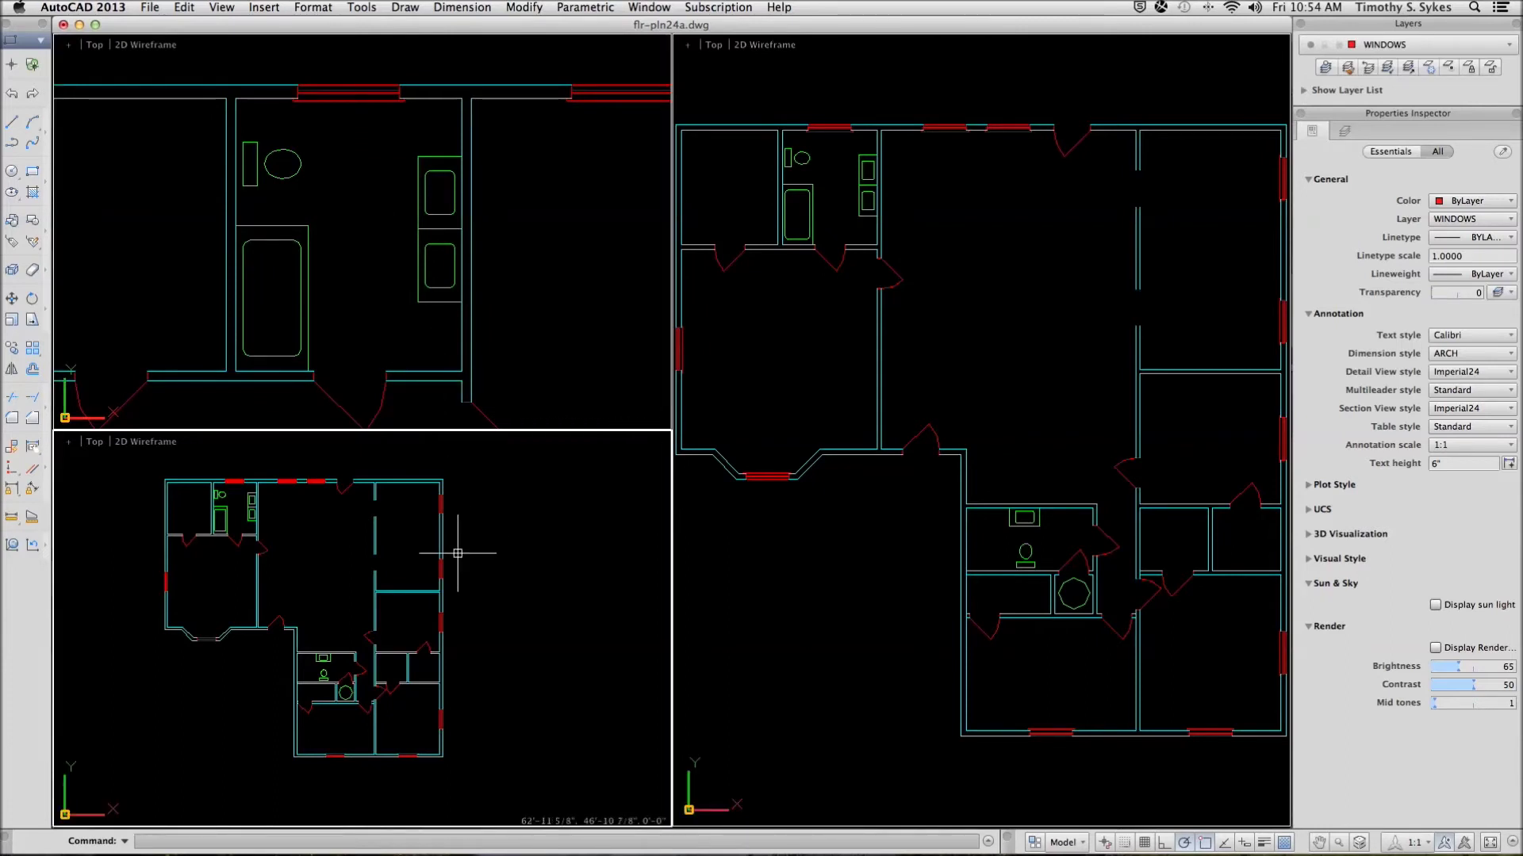
type("z")
key("Return")
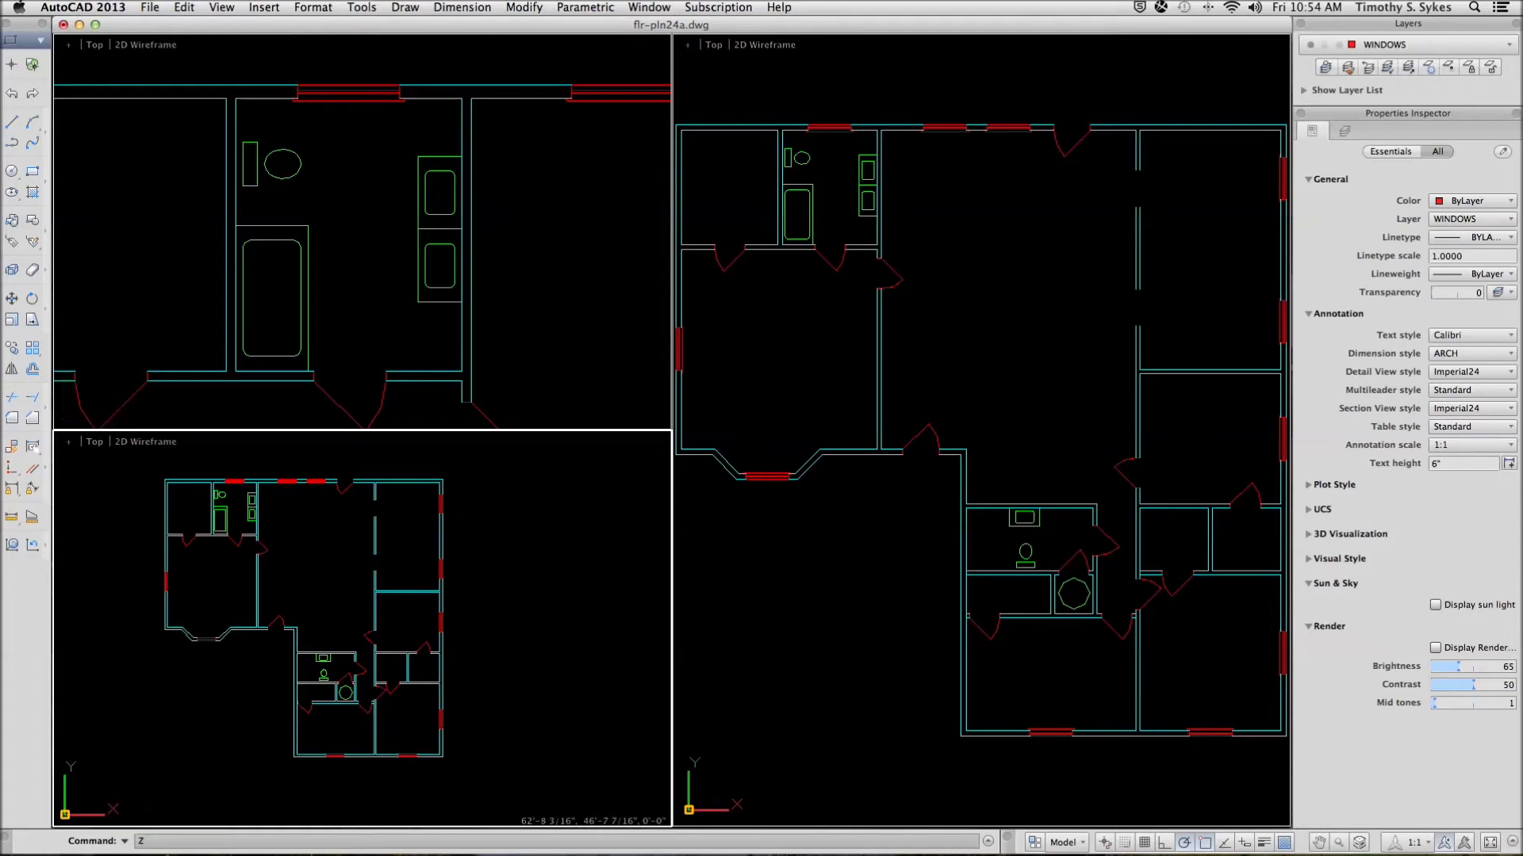
left_click(290, 649)
left_click(373, 711)
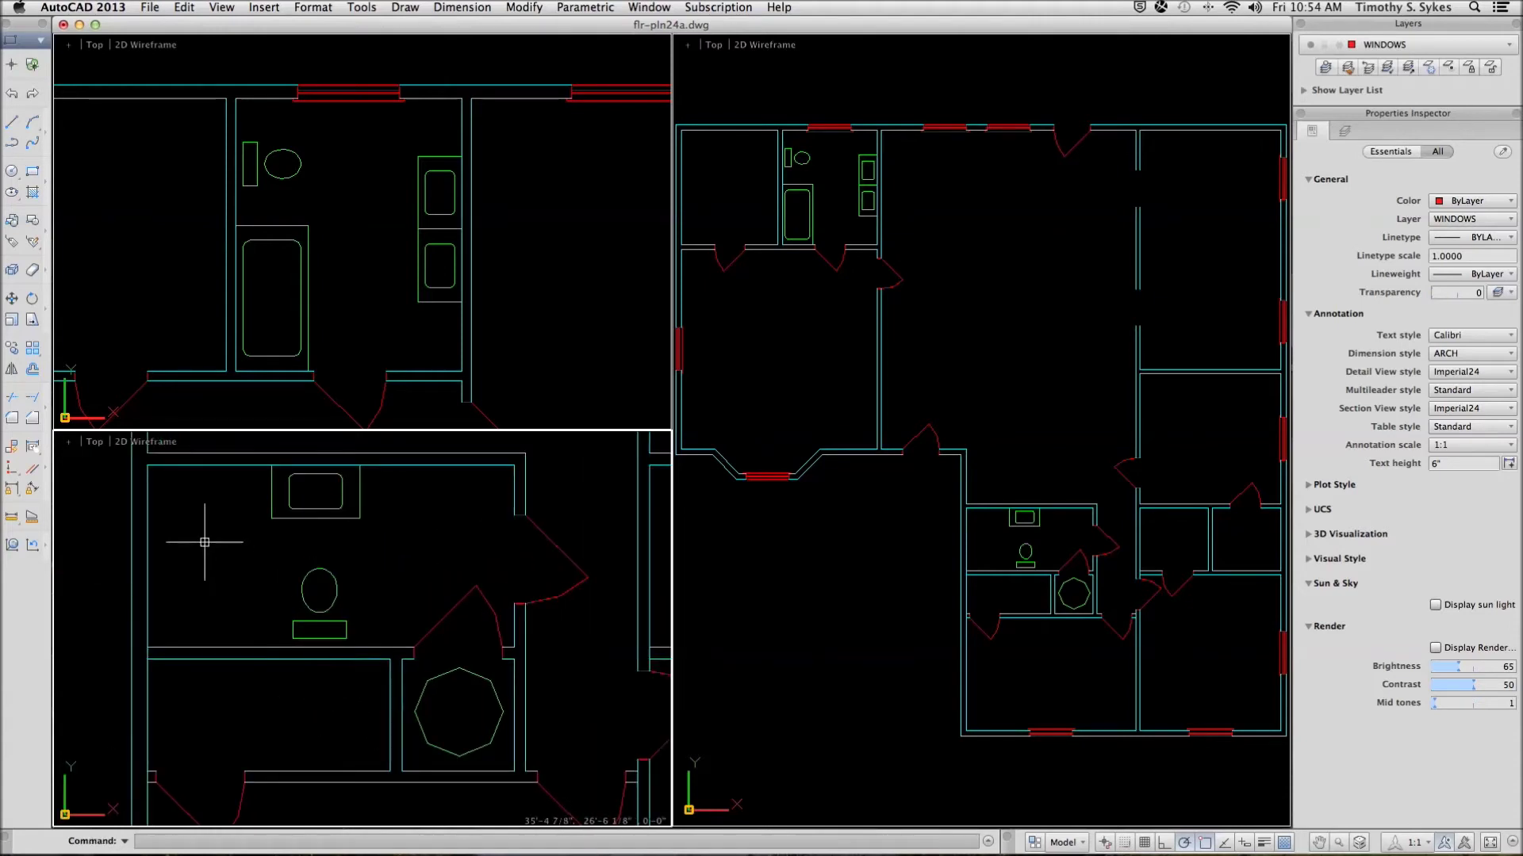
In the top-left viewport, COPY the bathtub using its corner endpoint as the base point
left_click(299, 345)
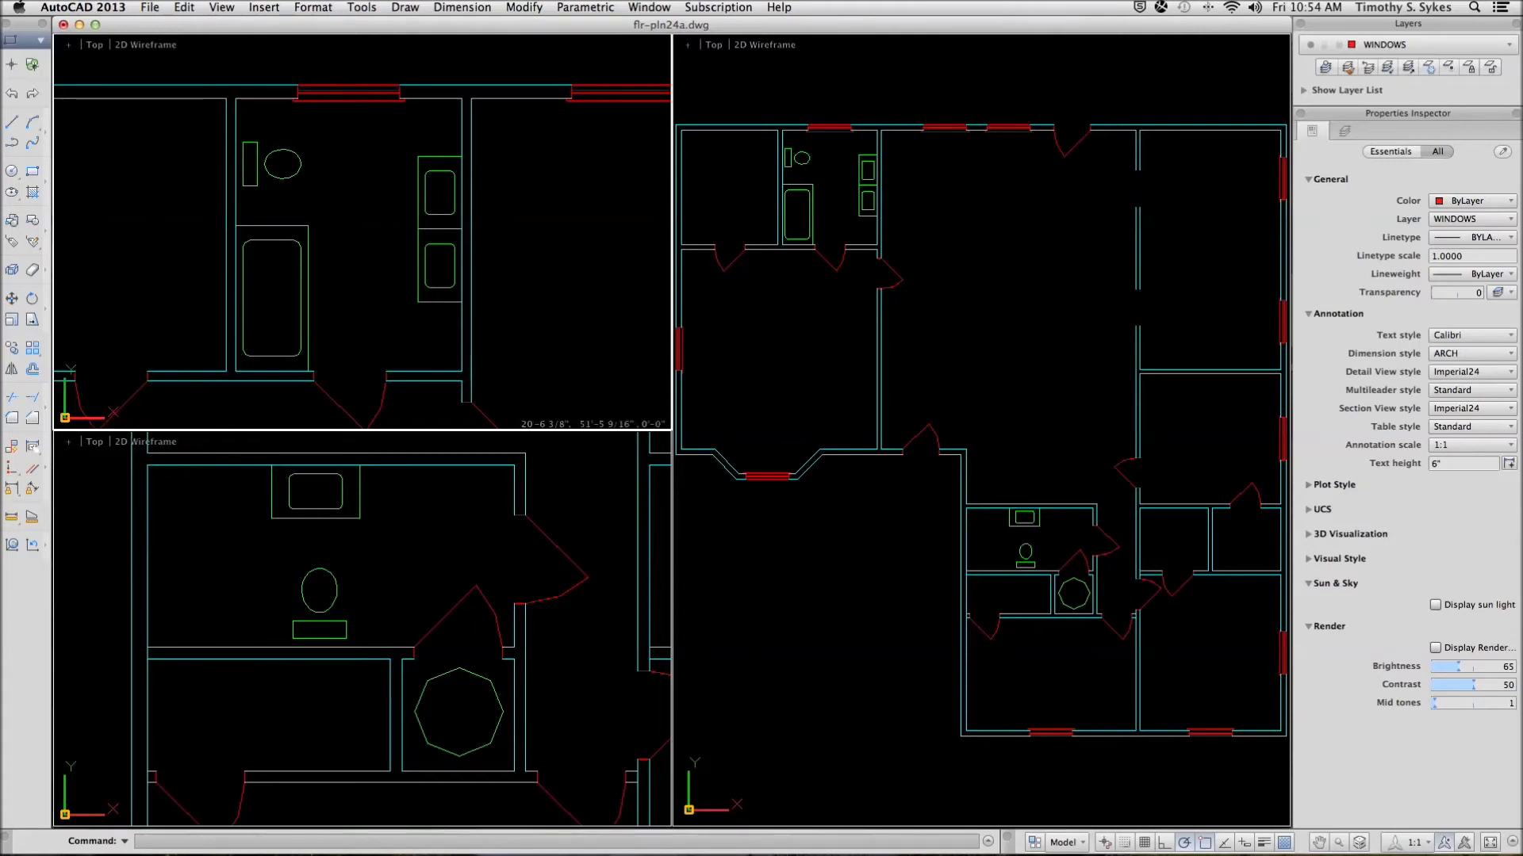
type("copy")
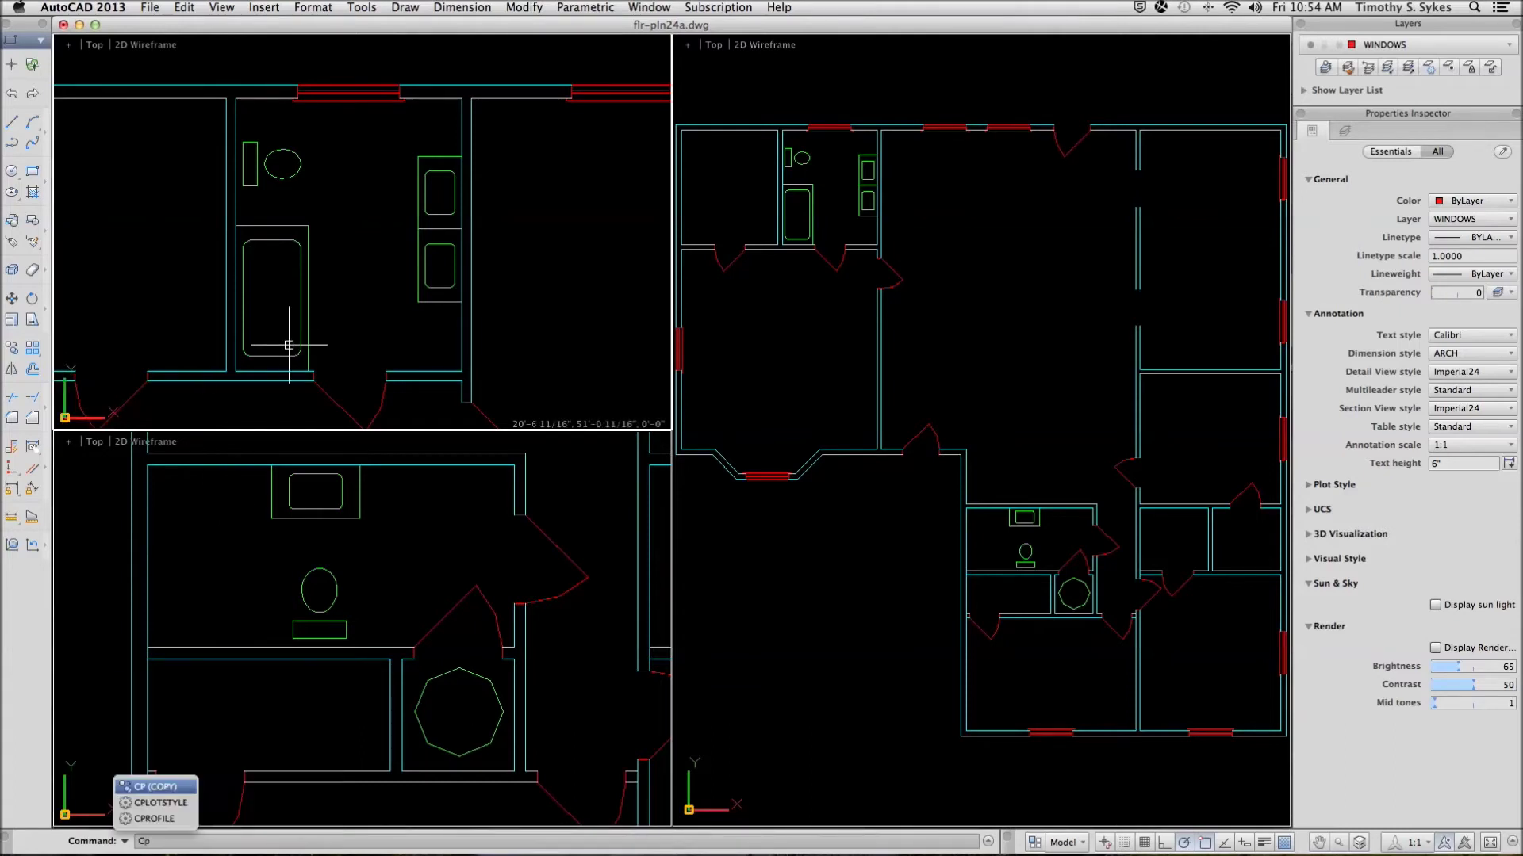
key("Return")
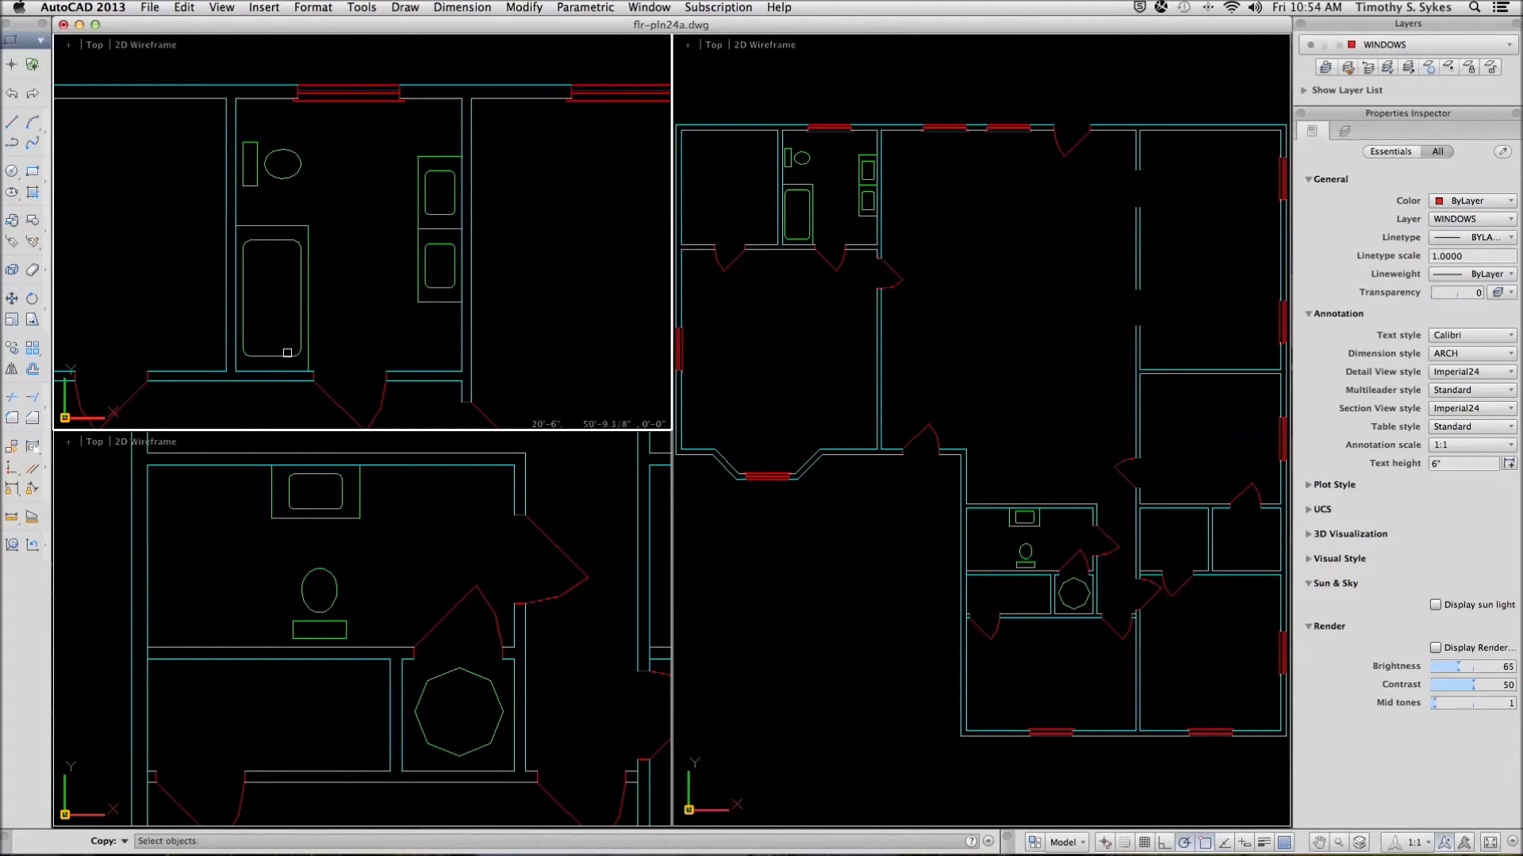
left_click(291, 352)
key("Return")
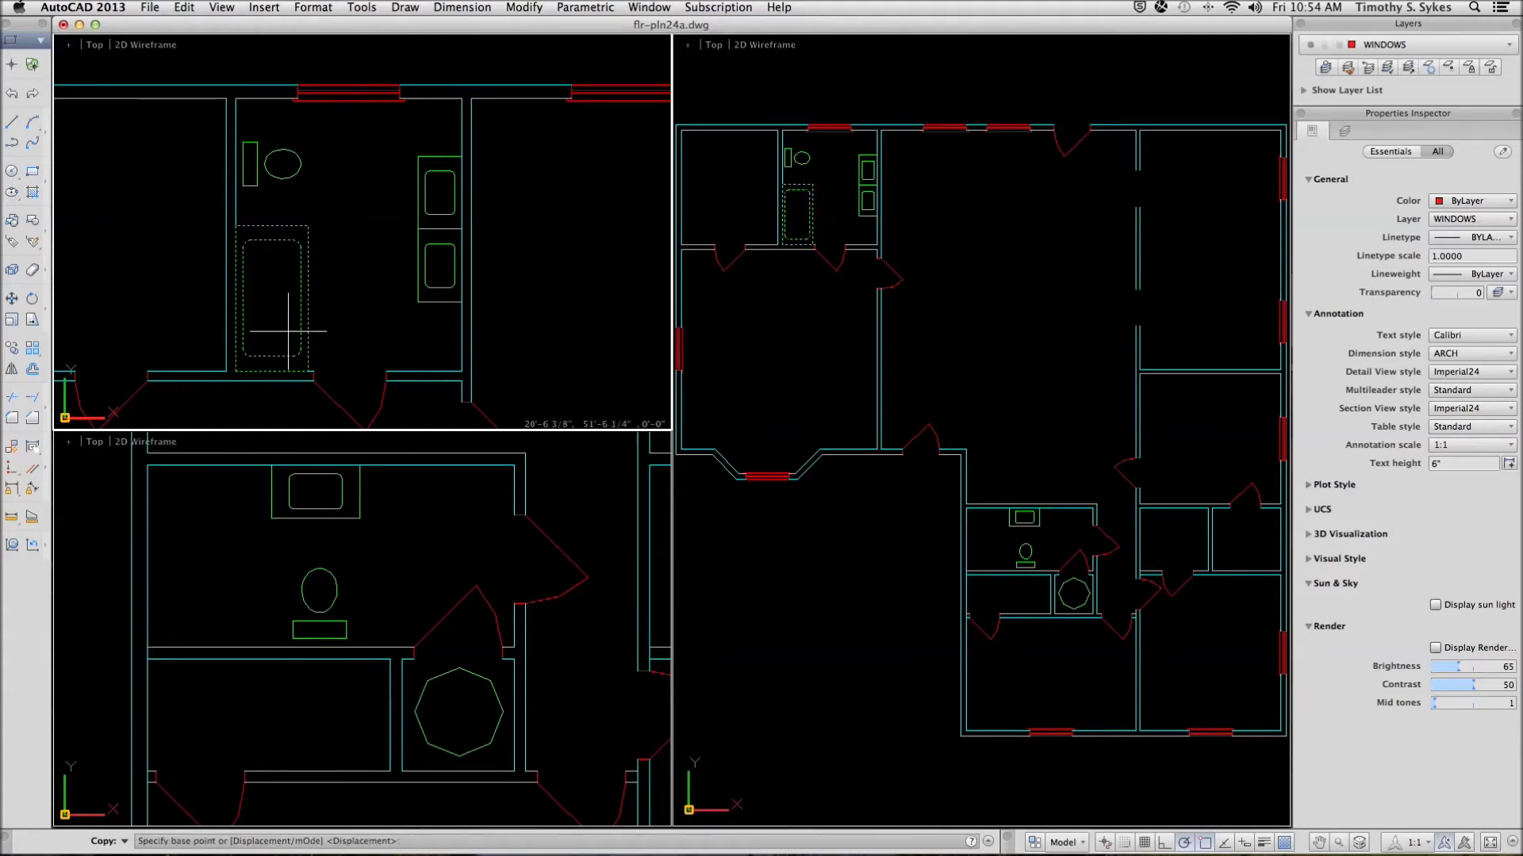
right_click(287, 331, "shift")
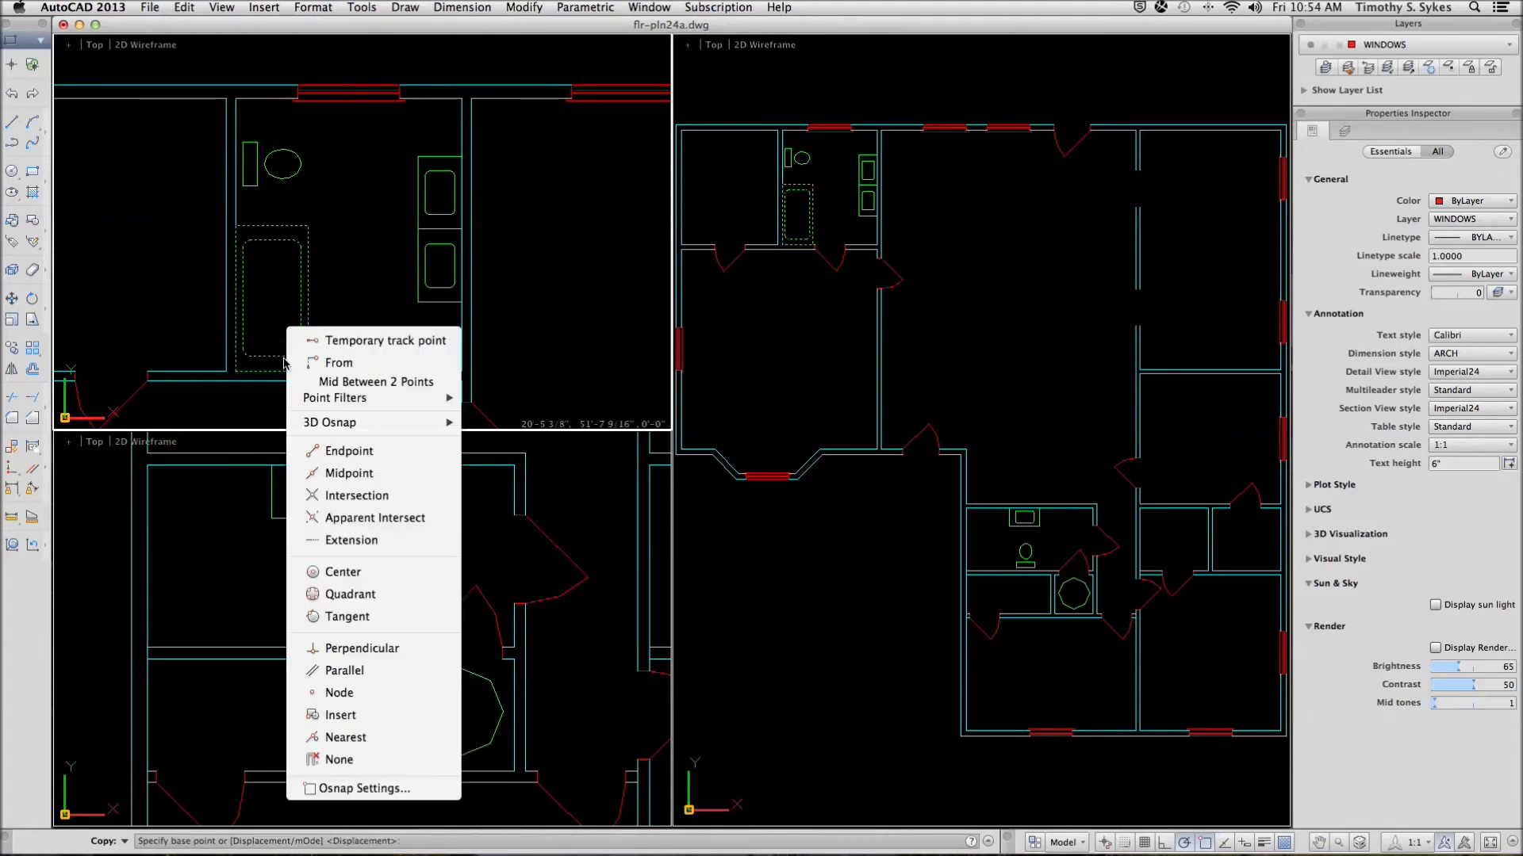
left_click(322, 452)
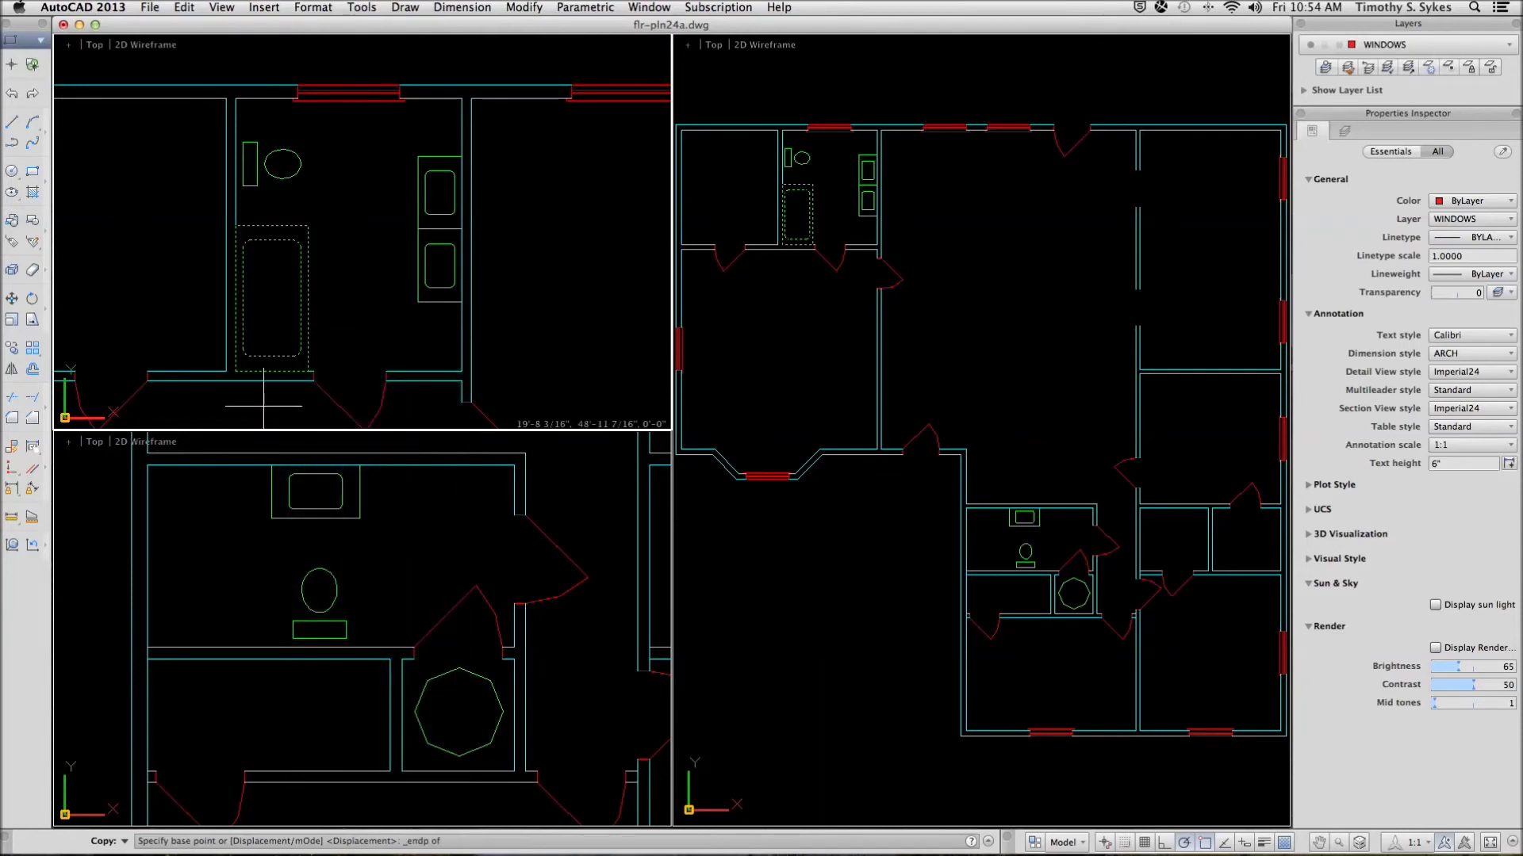
left_click(236, 375)
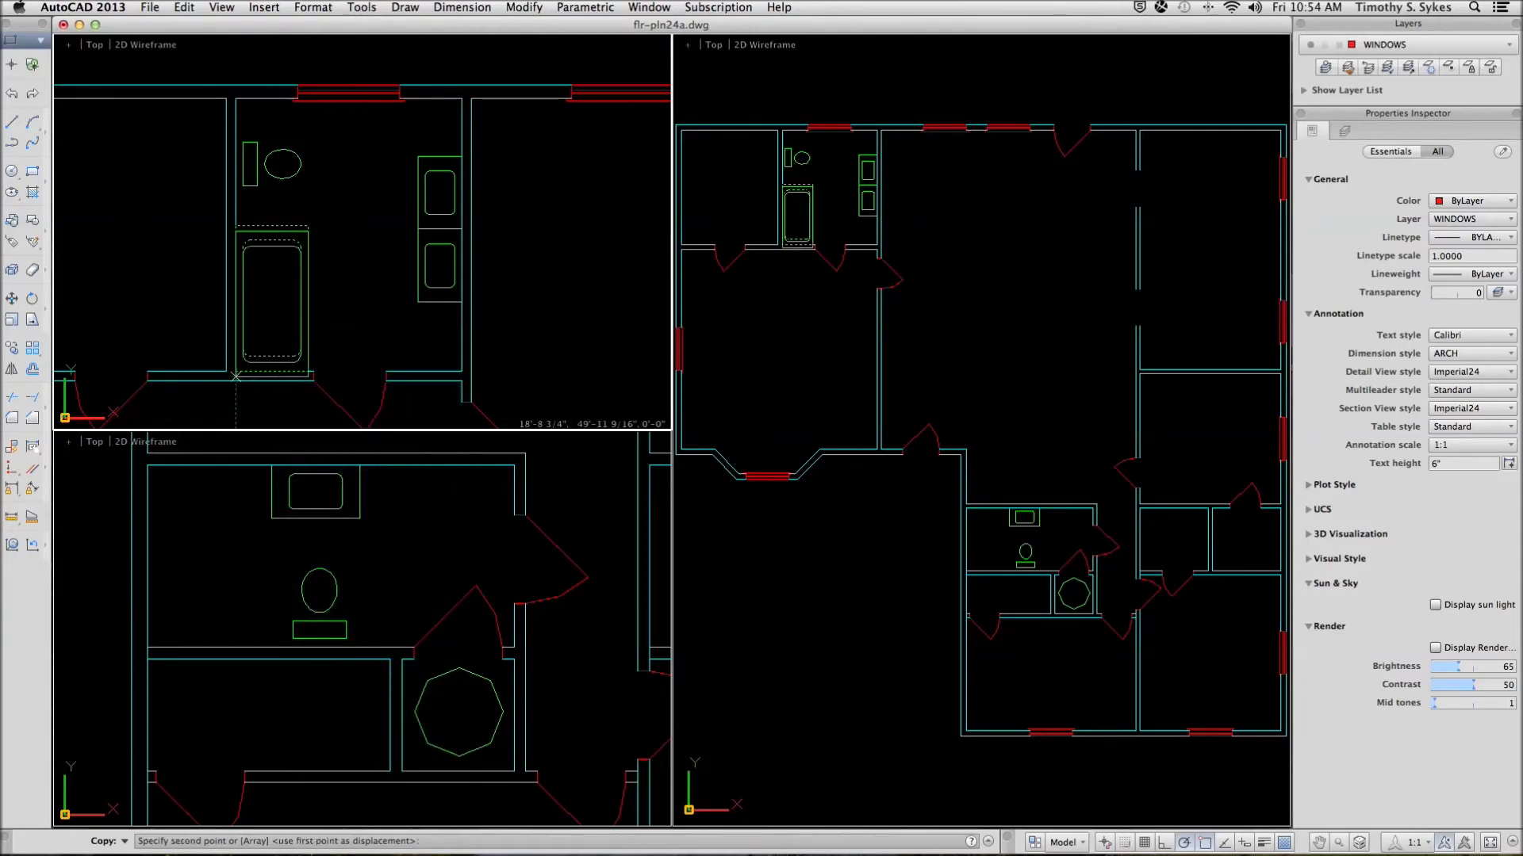
Place the tub copy at the endpoint in the second bathroom's empty left corner
left_click(236, 548)
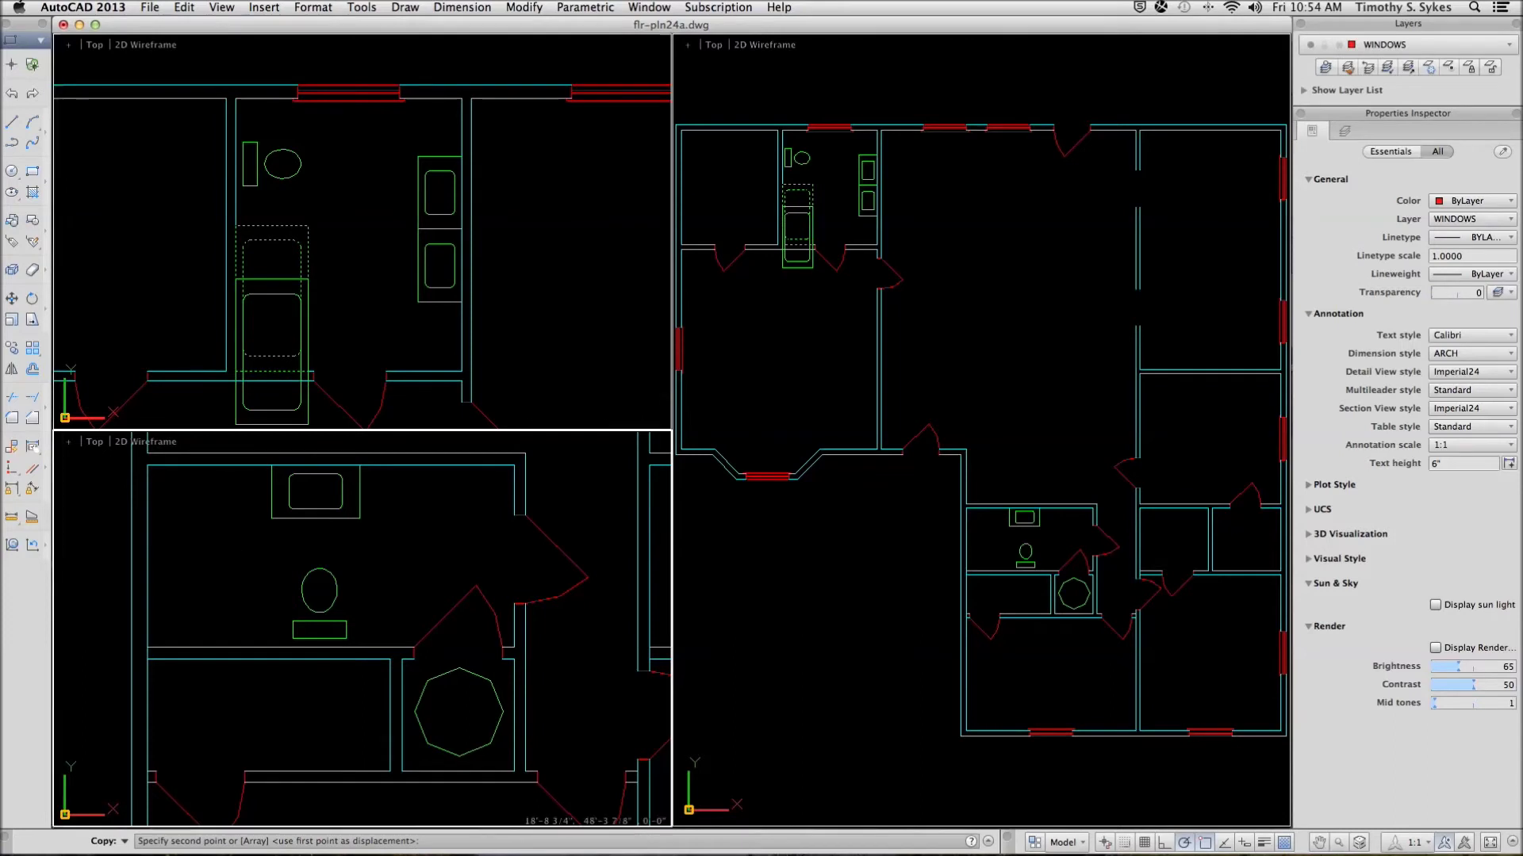
right_click(233, 584, "shift")
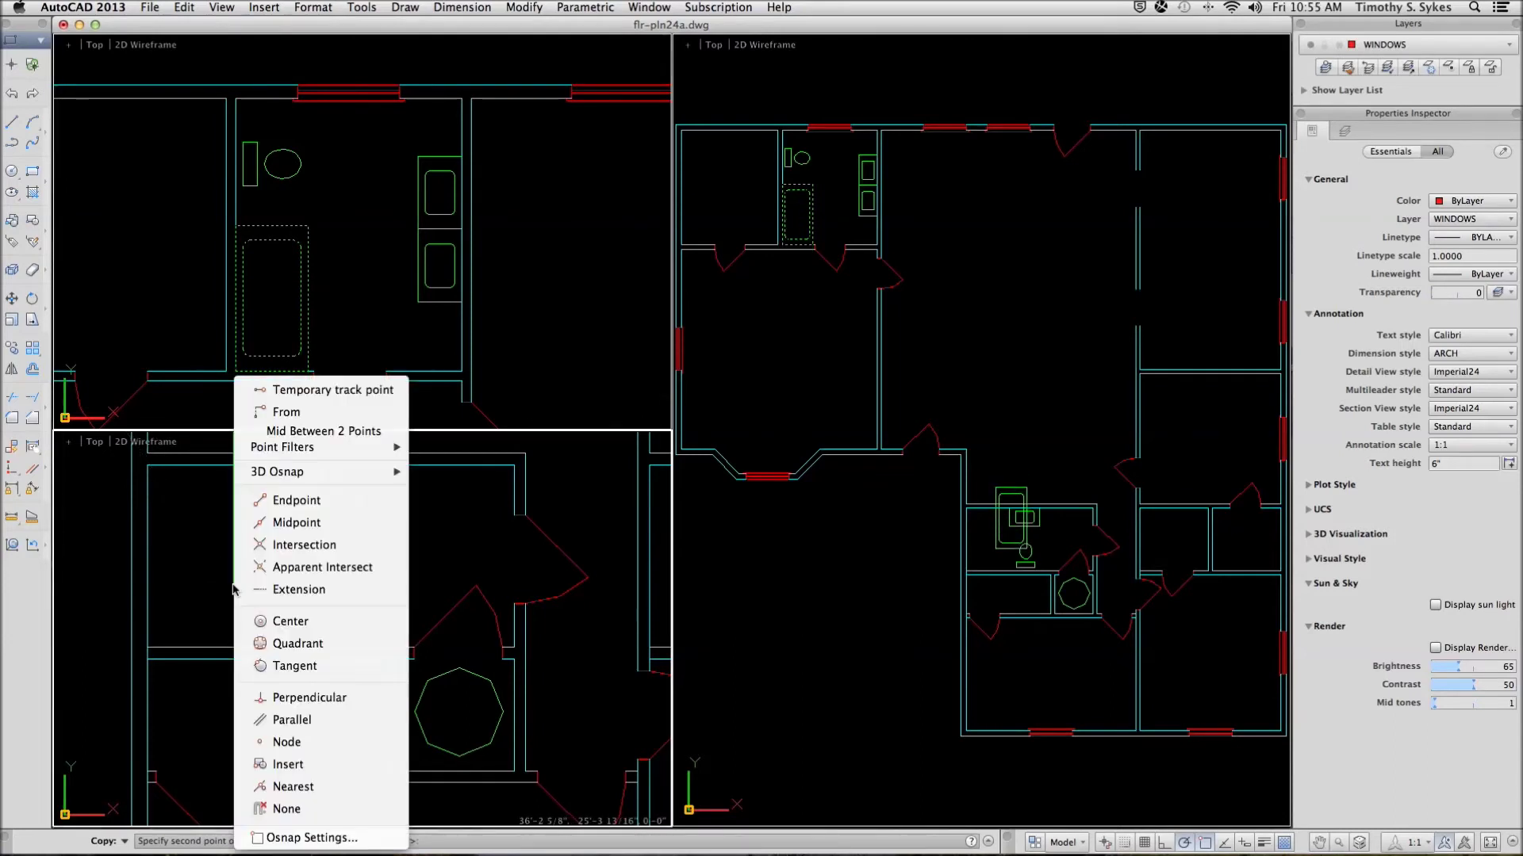
left_click(279, 501)
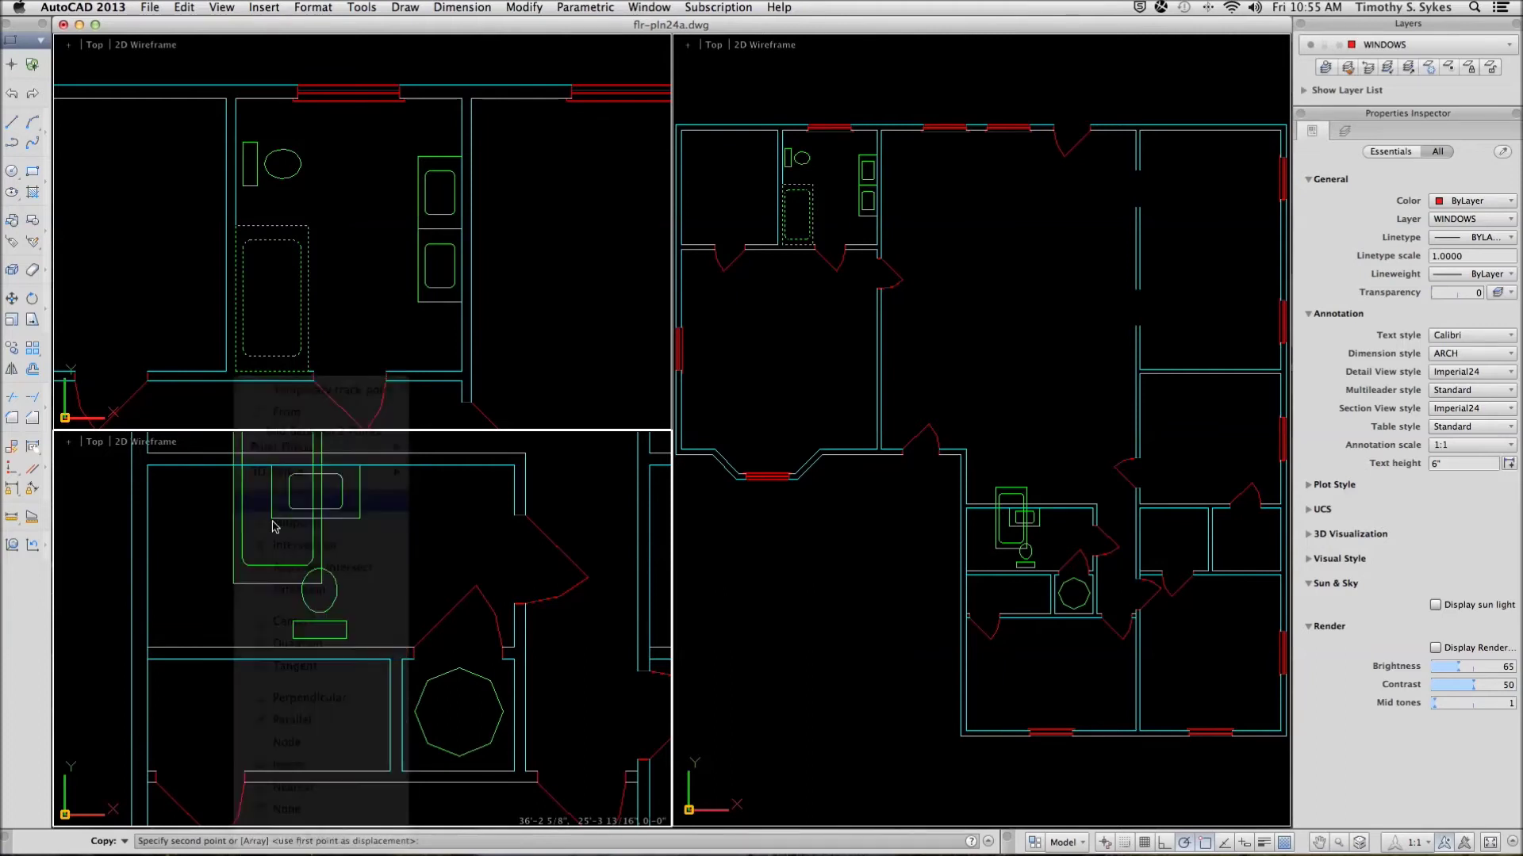
left_click(158, 641)
key("Return")
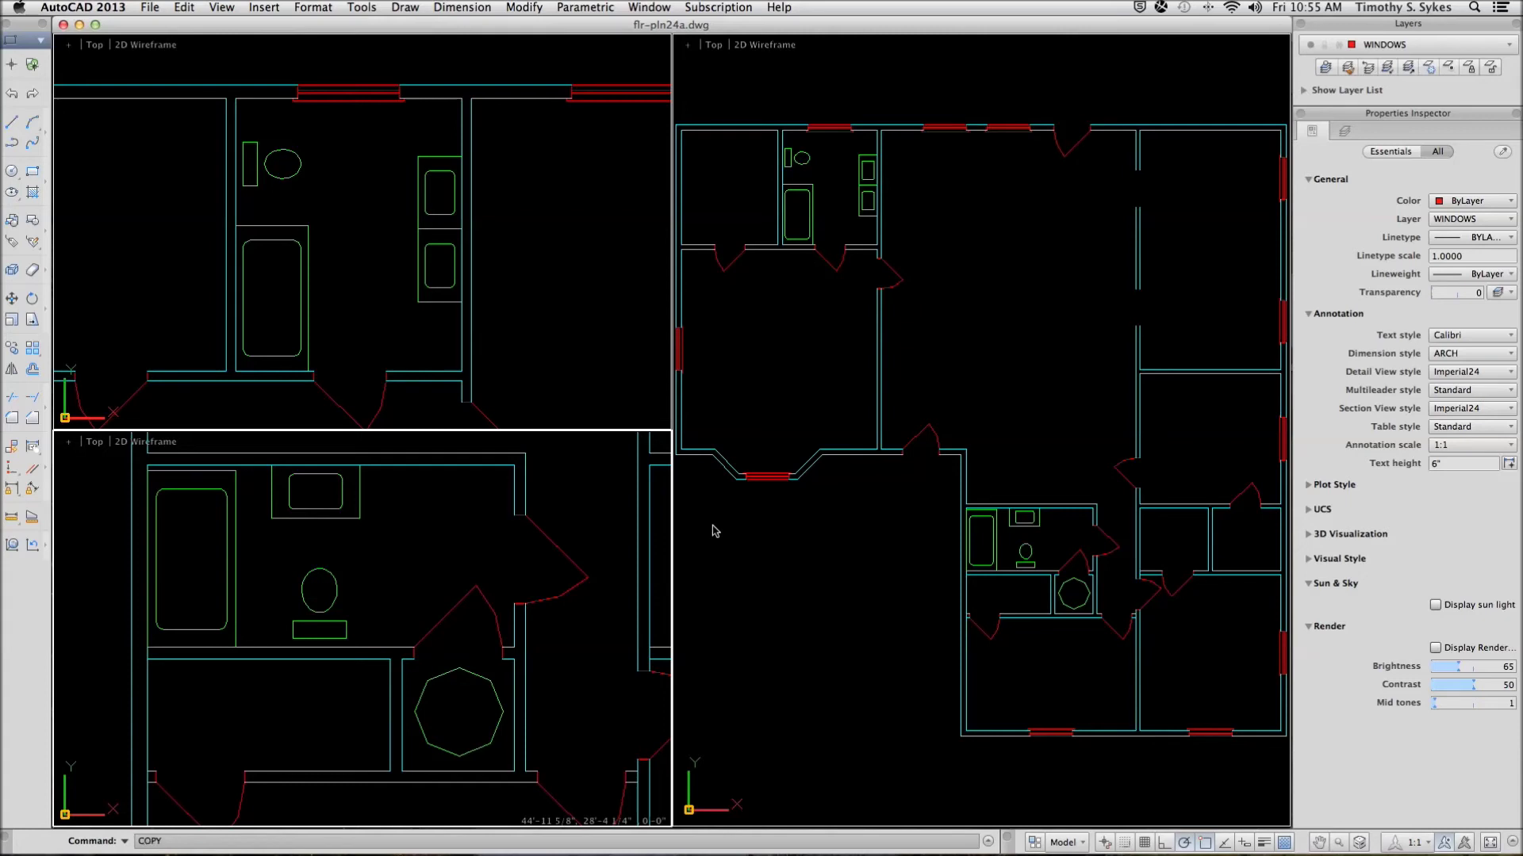
type("ZOOM")
Save the current three-viewport layout as the named configuration 'Baths'
key("Return")
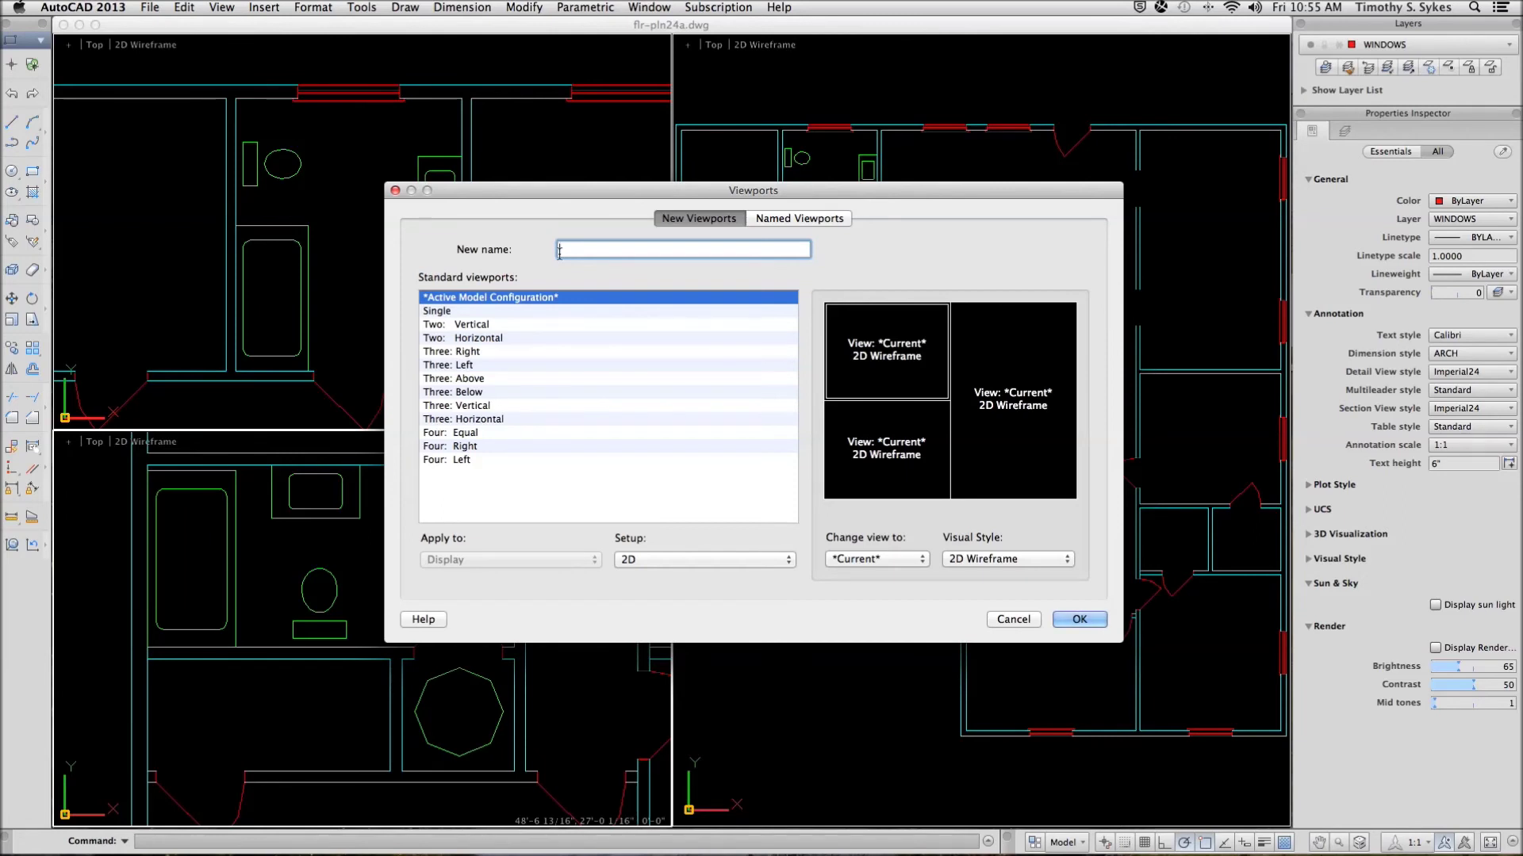
type("Baths")
key("Return")
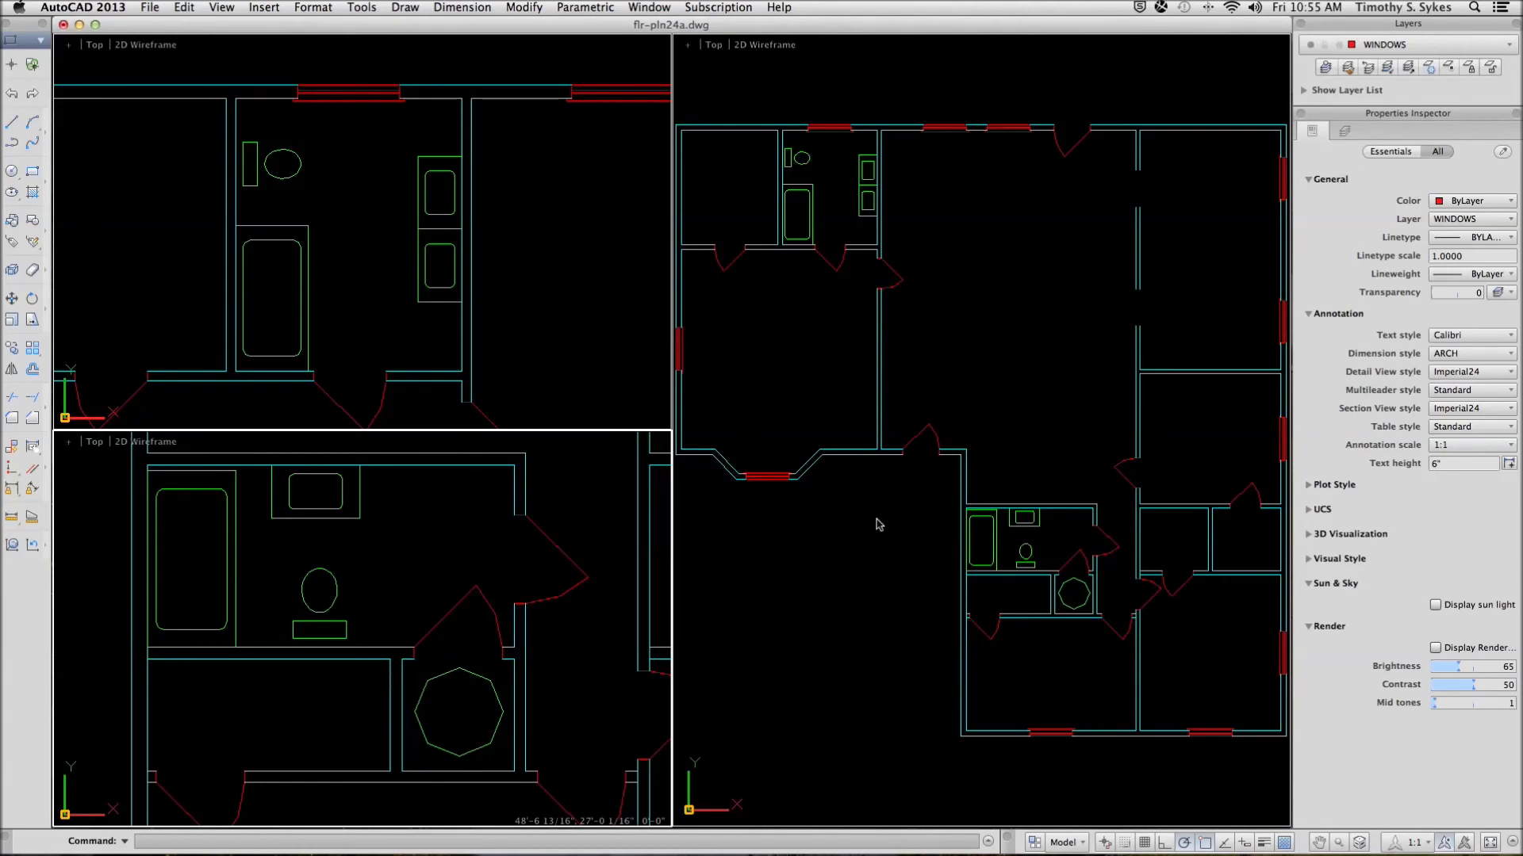
key("Return")
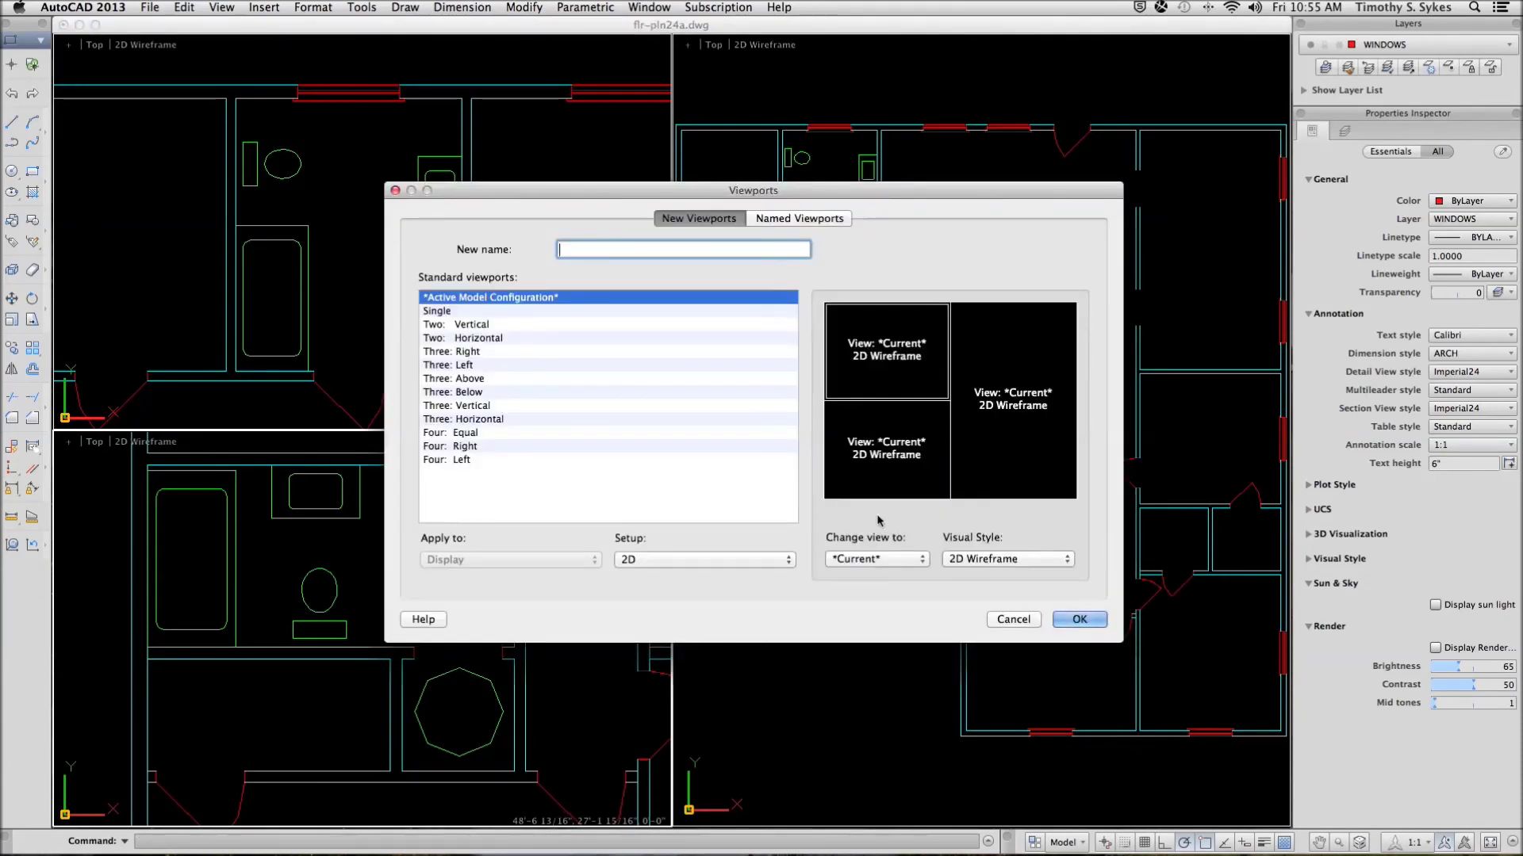
Switch the drawing area to the Single viewport layout
left_click(467, 313)
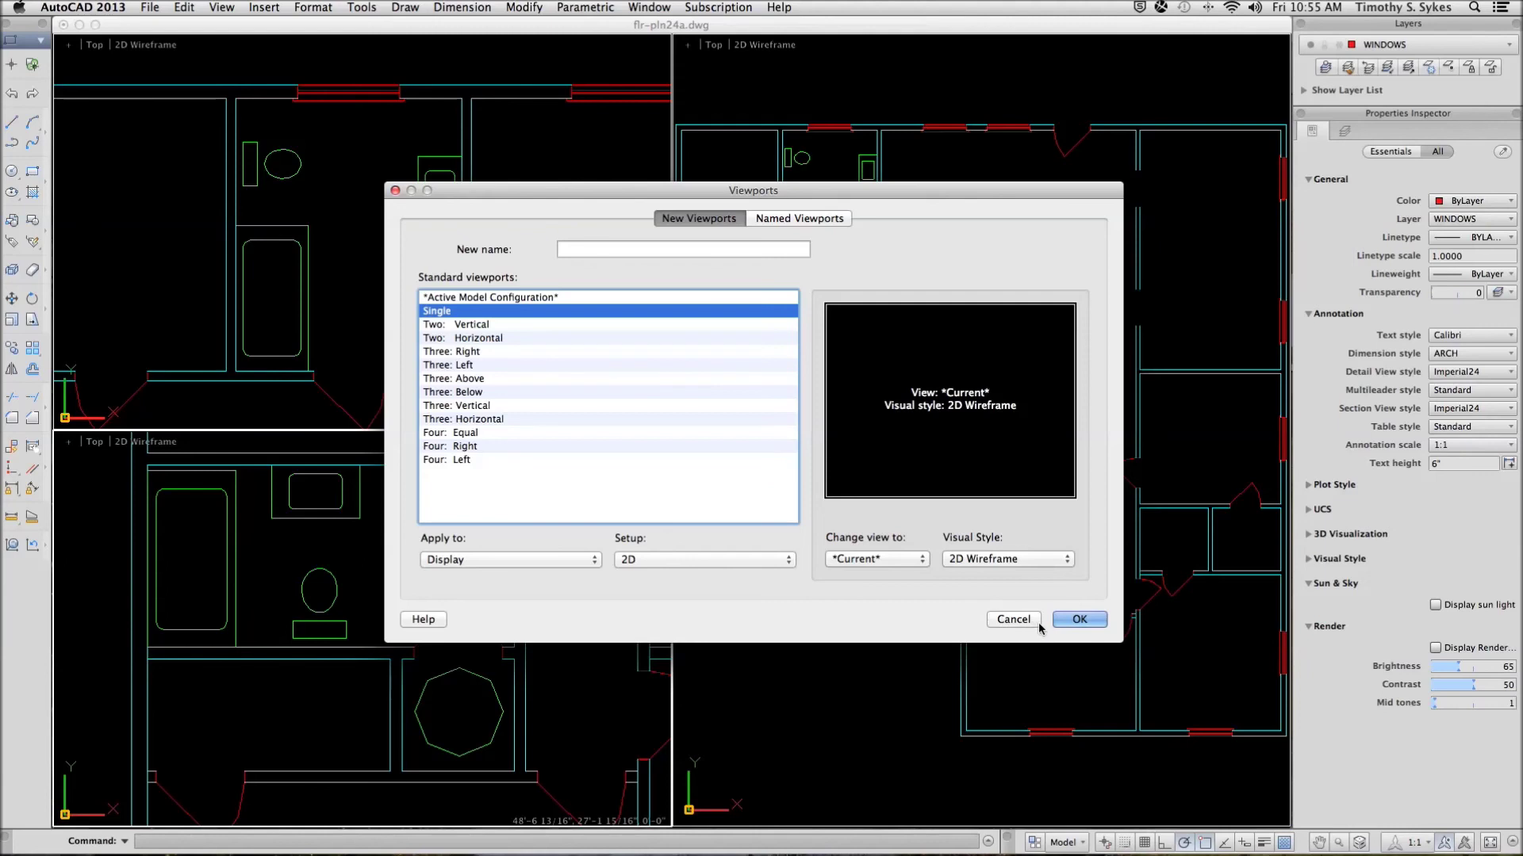
left_click(1079, 619)
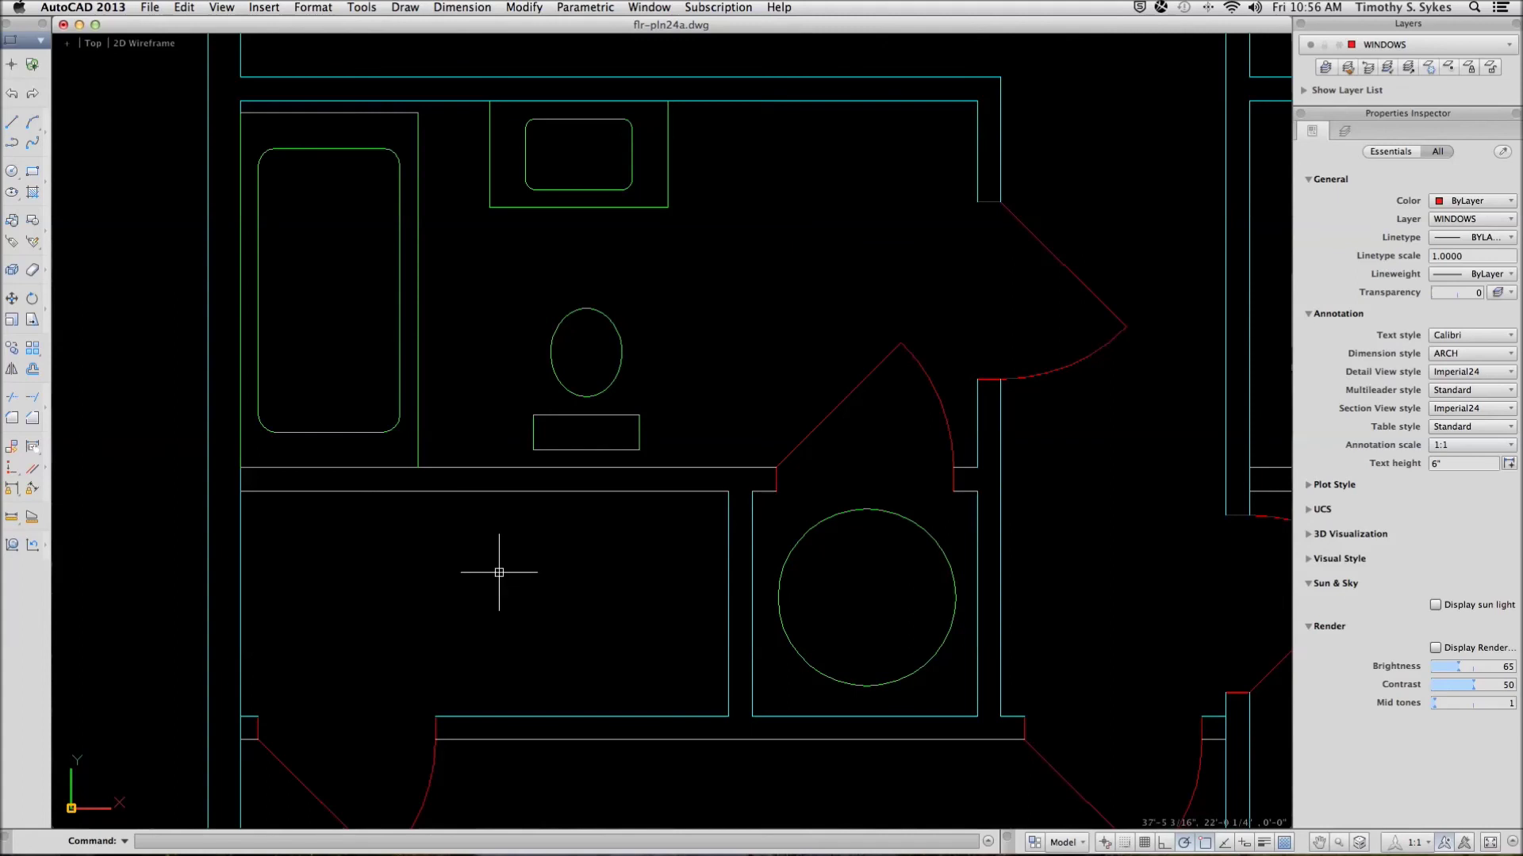
Zoom Extents to show the entire floor plan, then open the Viewports dialog with VPORTS
key("Return")
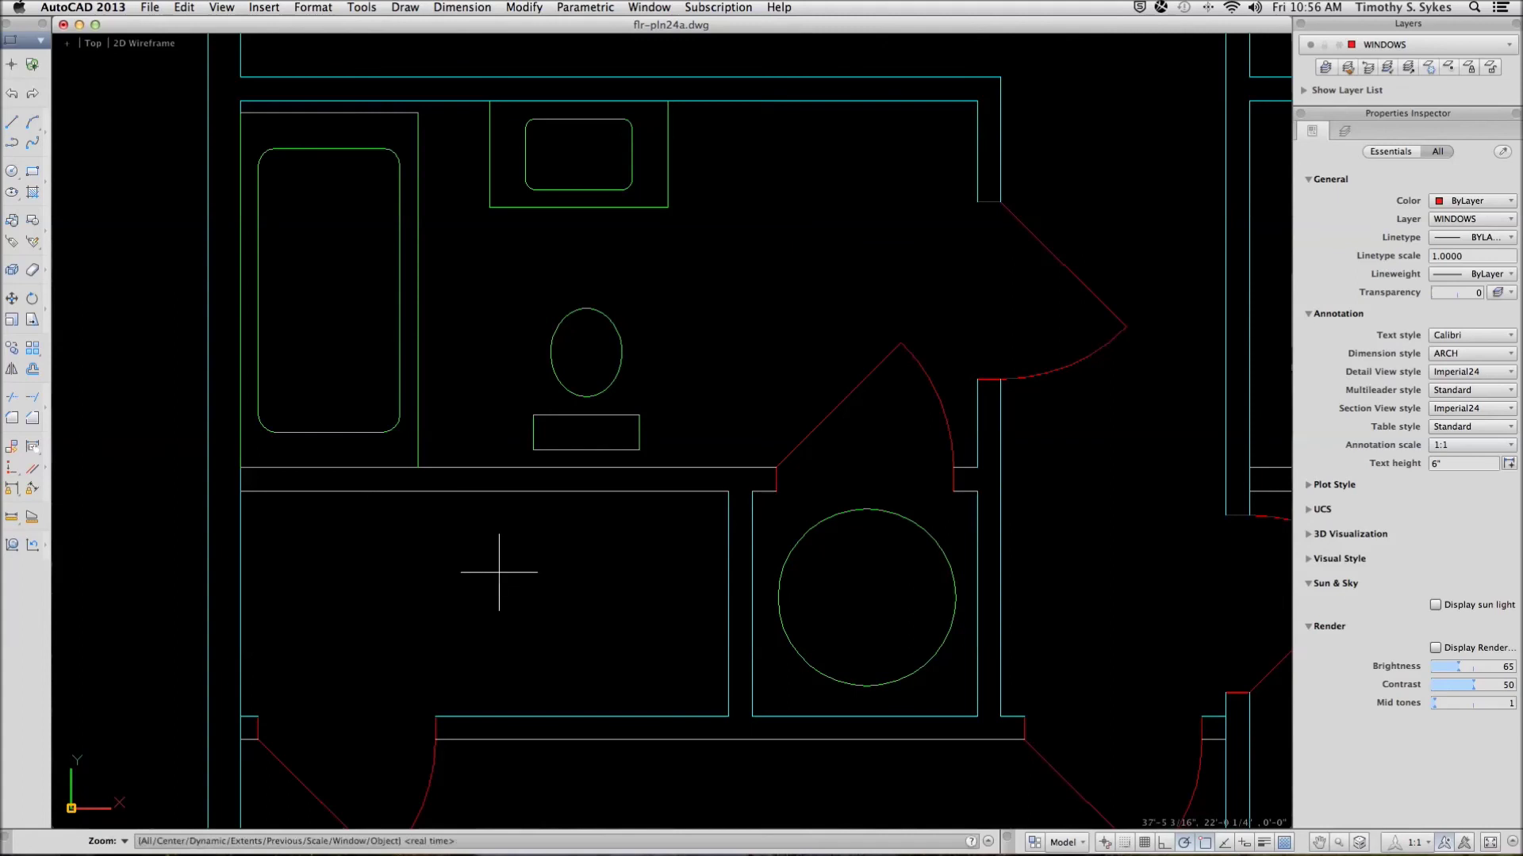
type("e")
key("Return")
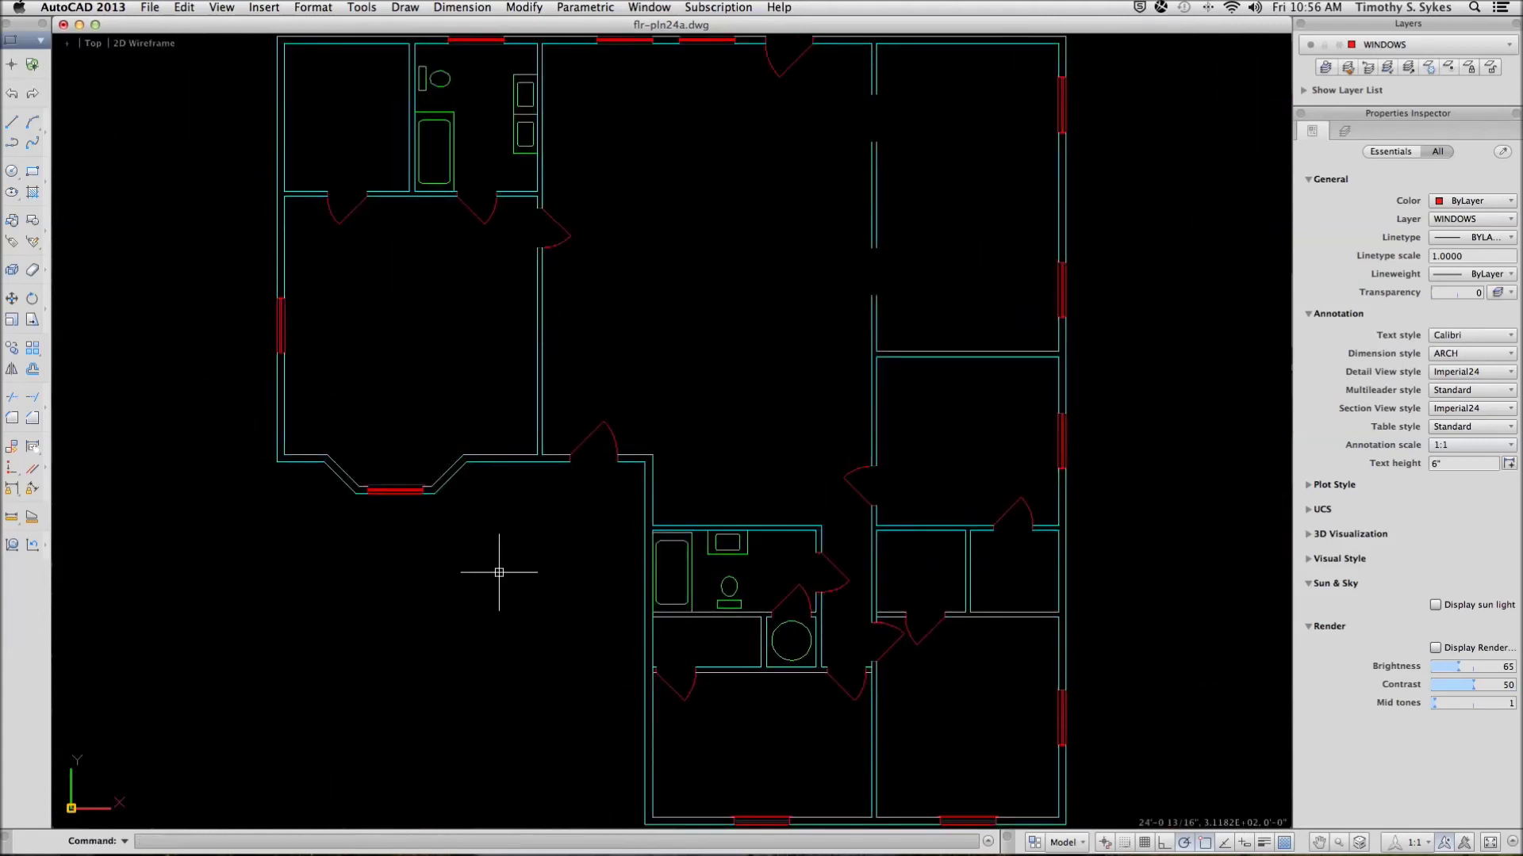
type("VPORTS")
key("Return")
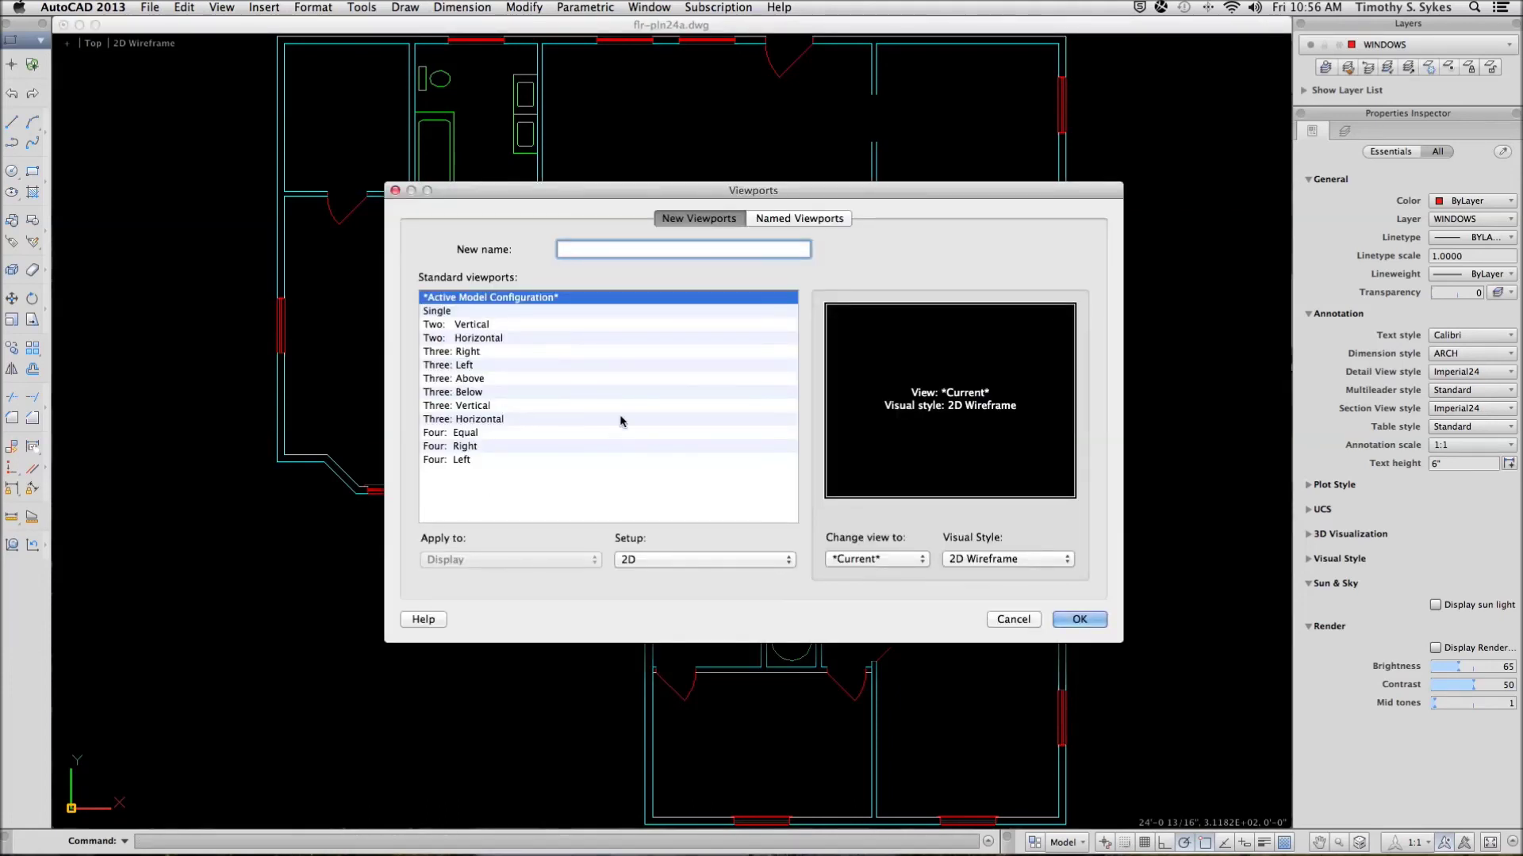
Restore the named 'Baths' configuration from the Named Viewports tab
left_click(820, 222)
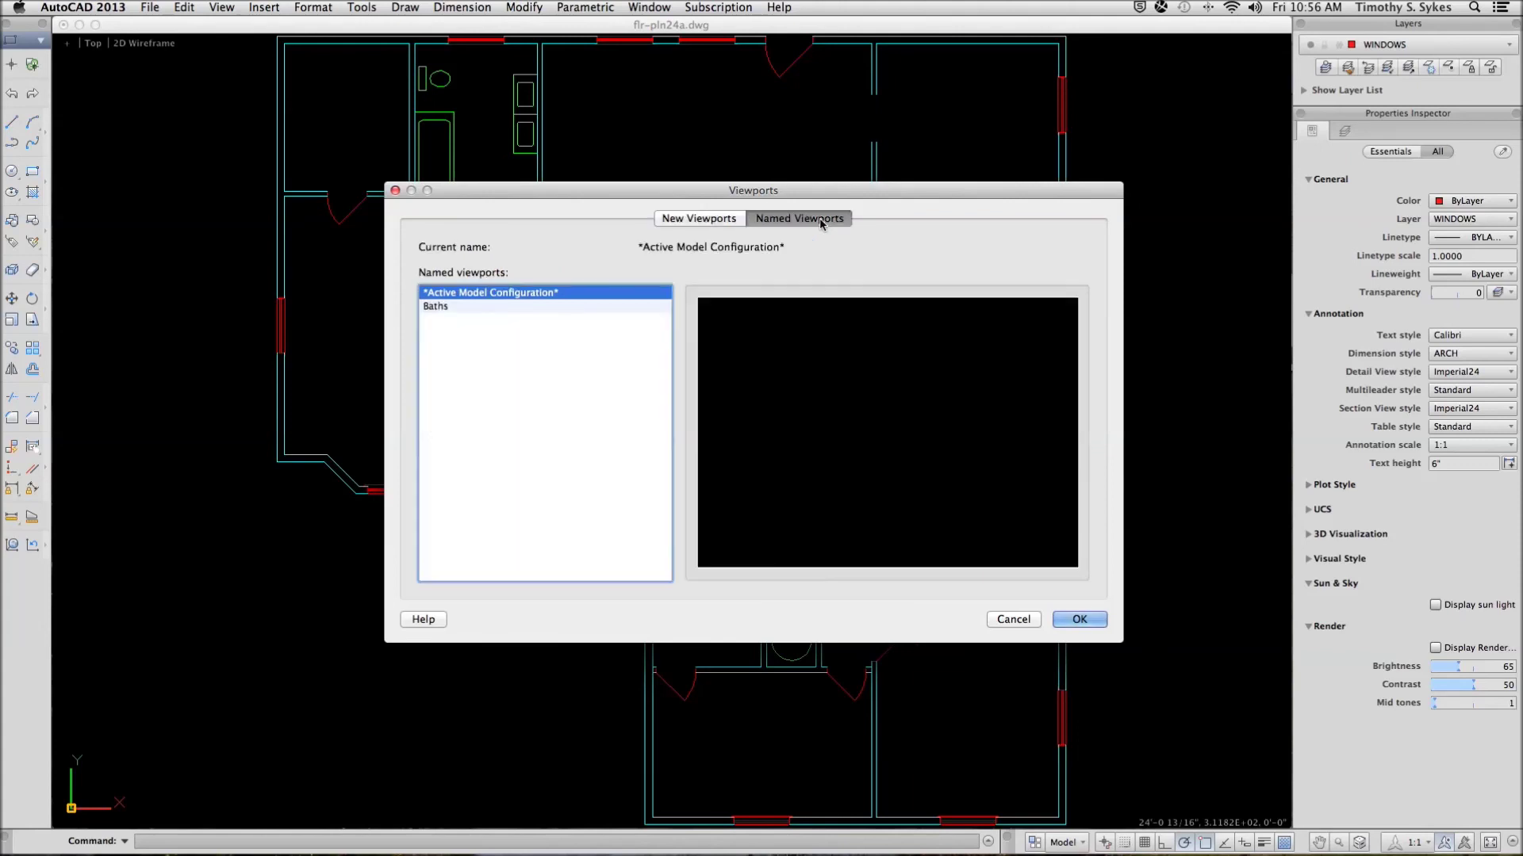
left_click(452, 307)
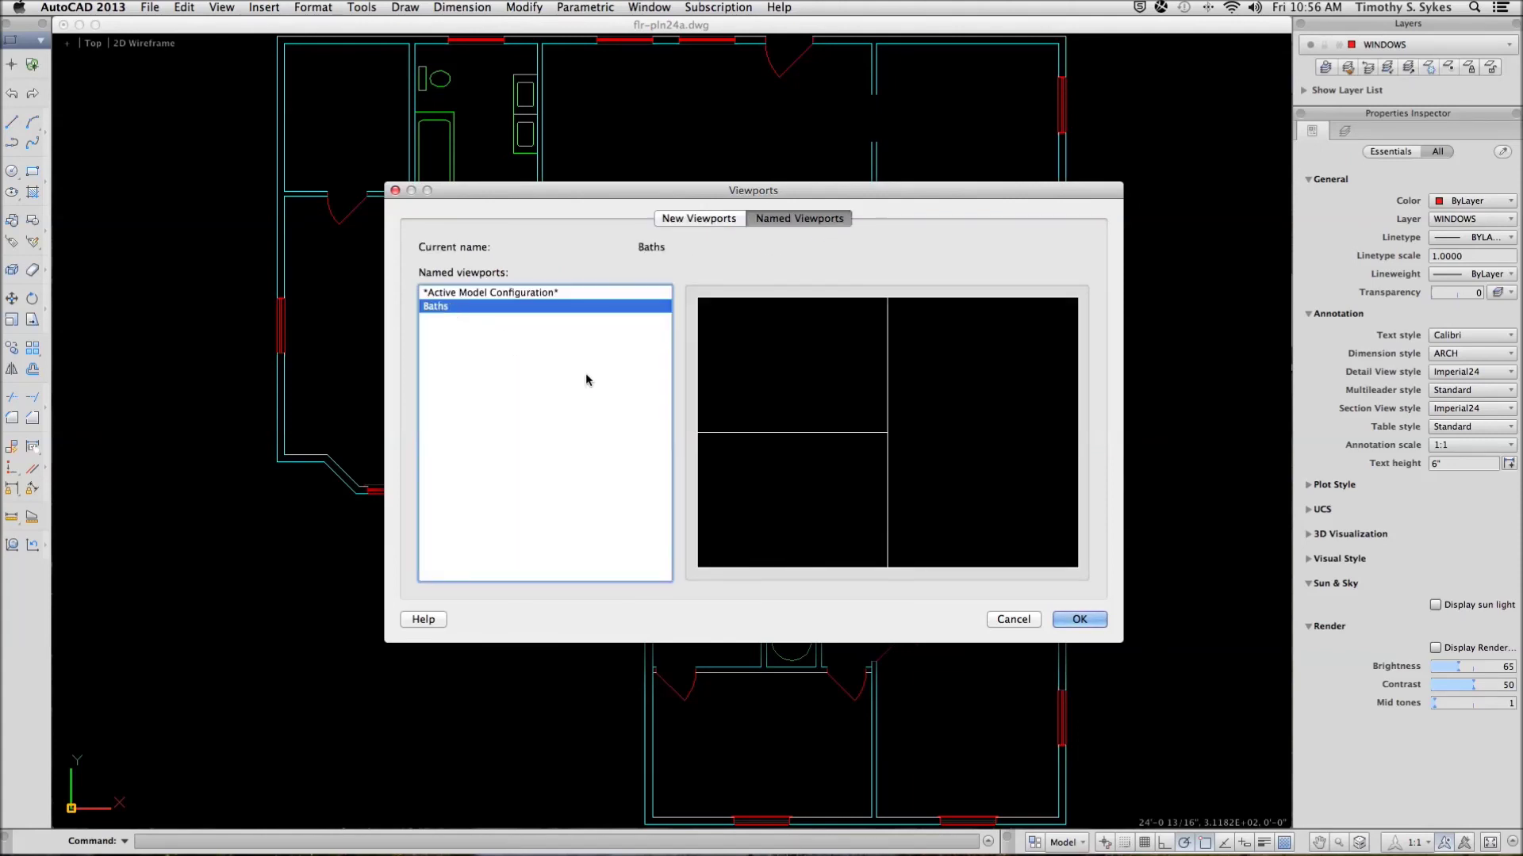
left_click(1079, 619)
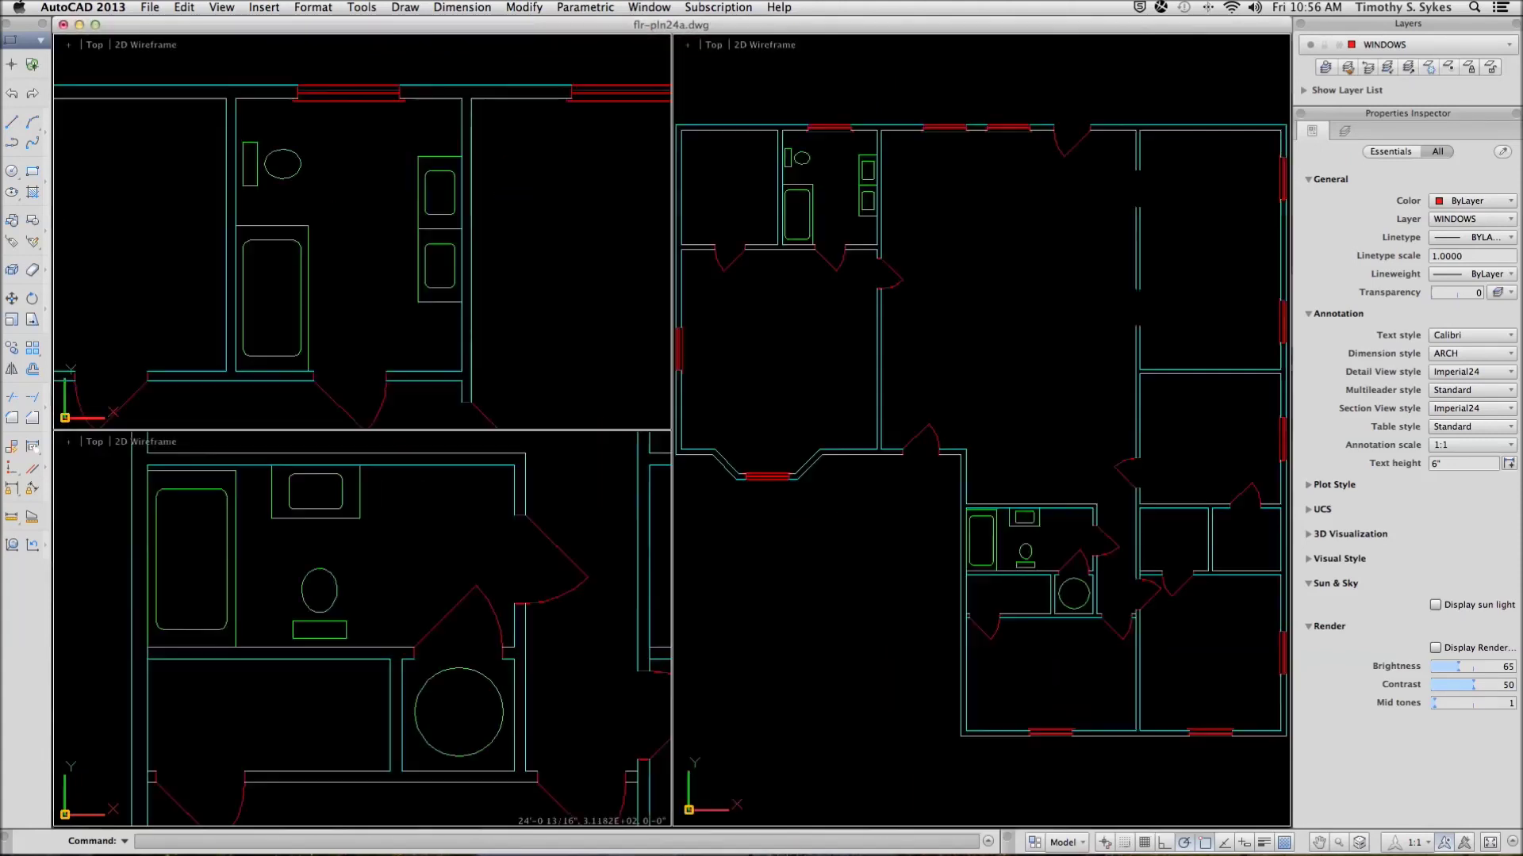